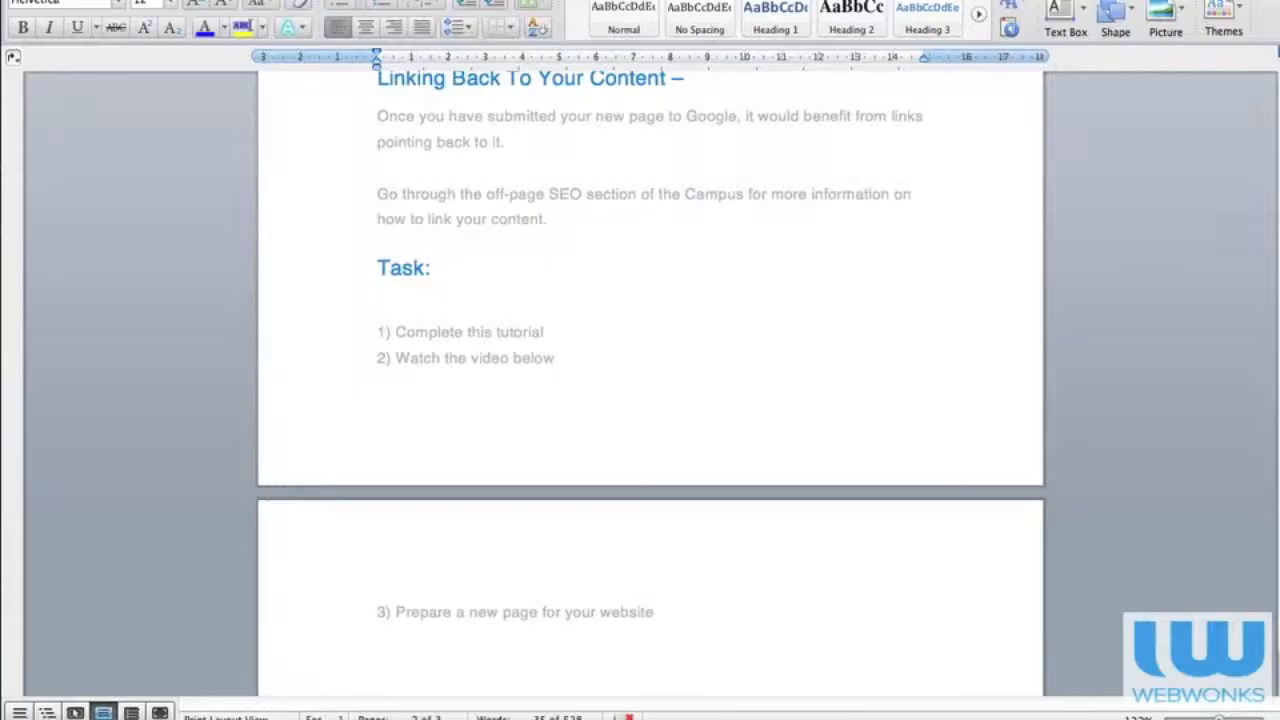
Copy the whole article text from the Word document into the Content area of the new SilverStripe CMS page.
scroll(552, 400, "up", 10)
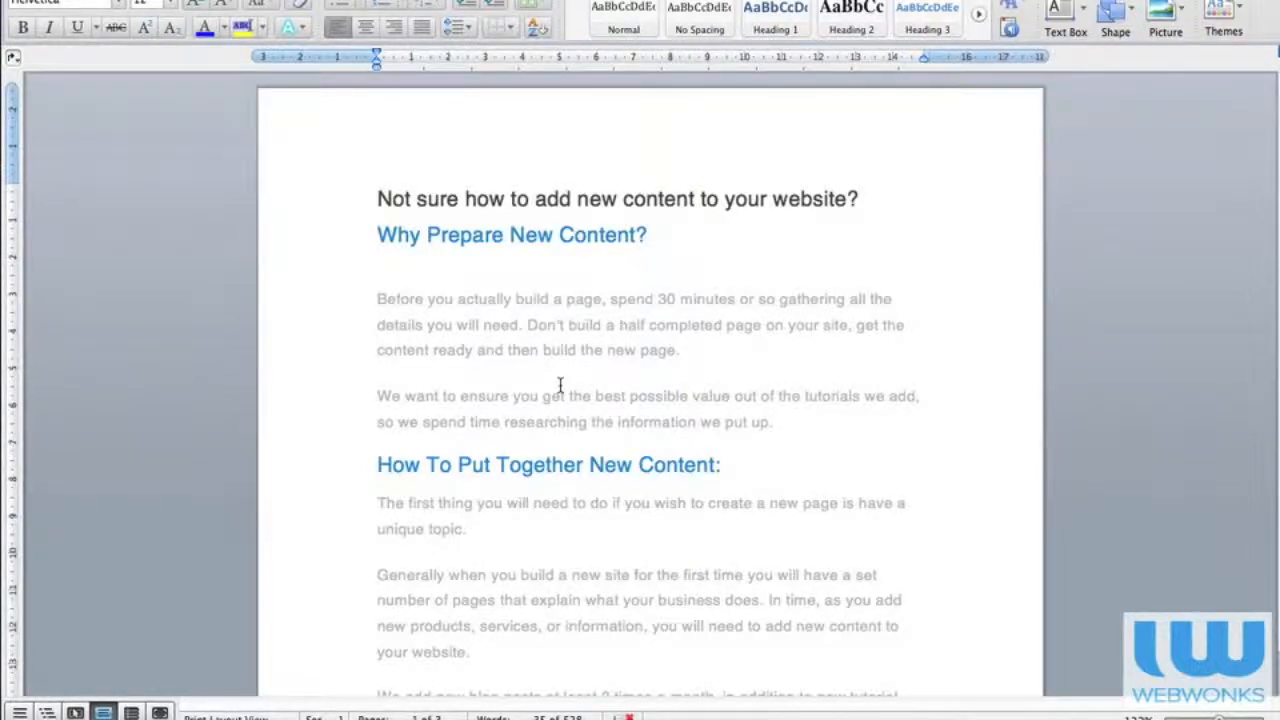
left_click_drag(375, 199, 714, 626)
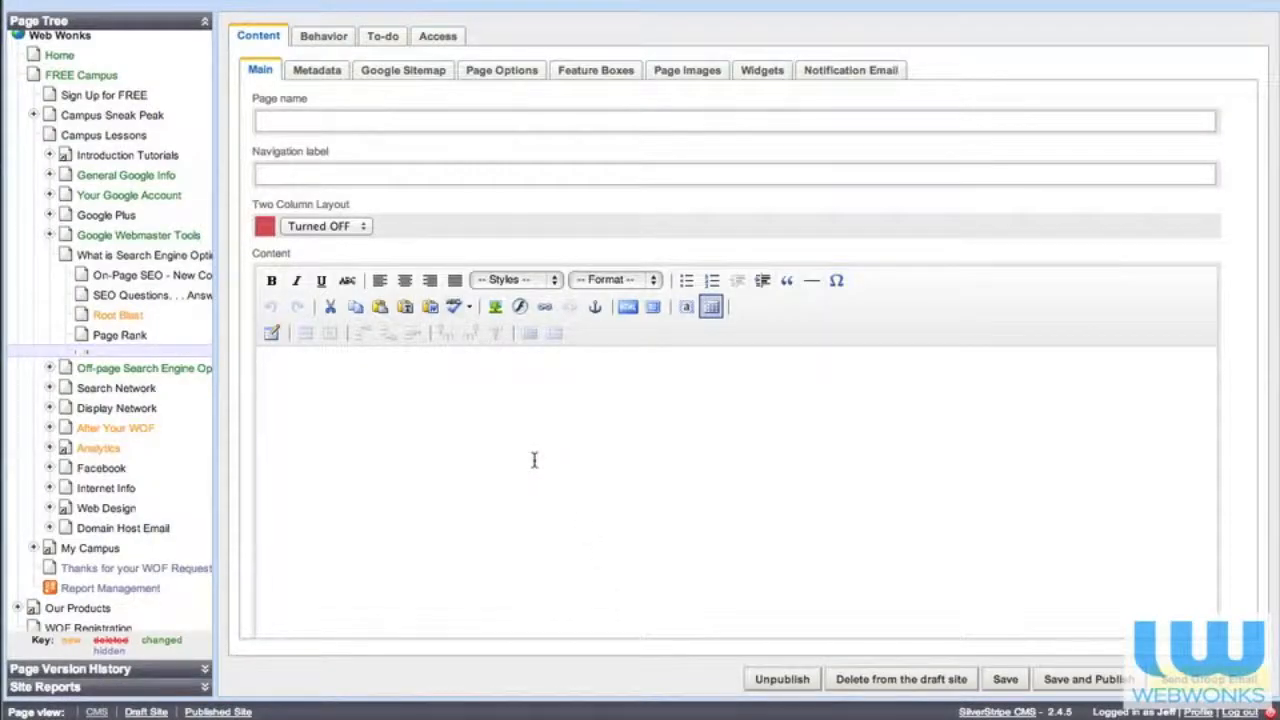
key("super+v")
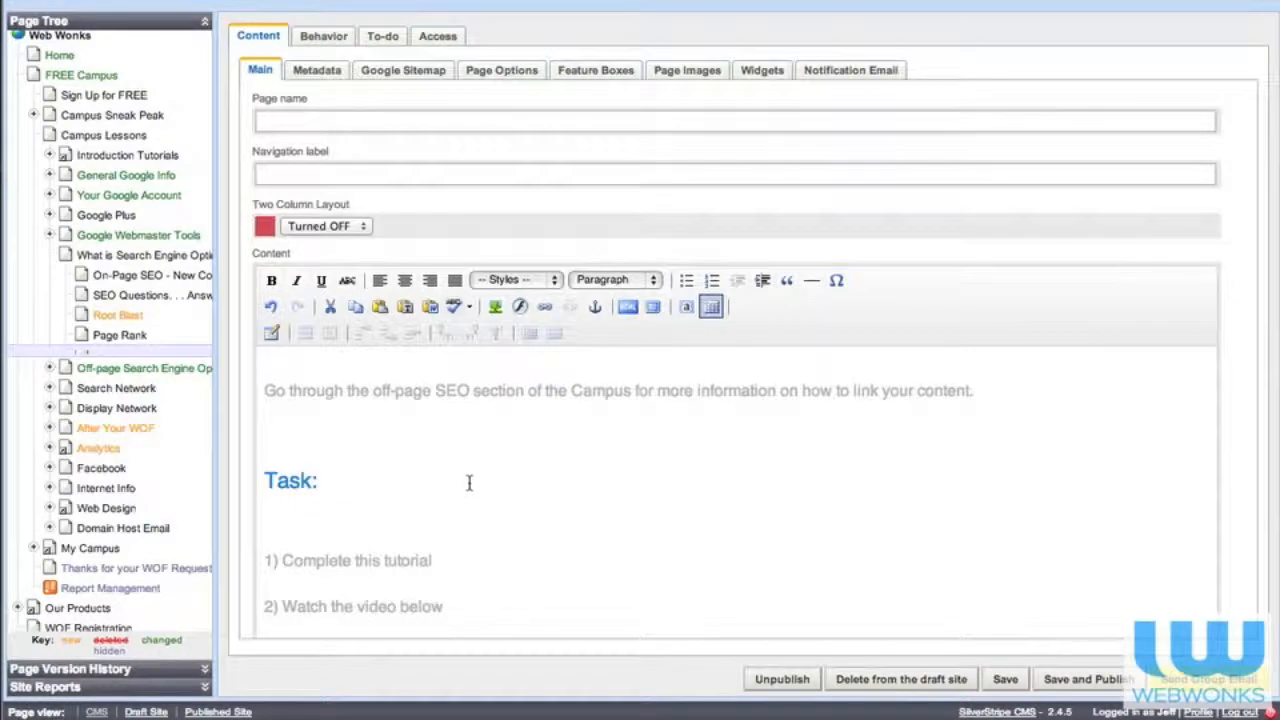
Format the opening line "Not sure how to add new content to your website?" as Heading 2.
scroll(469, 483, "up", 15)
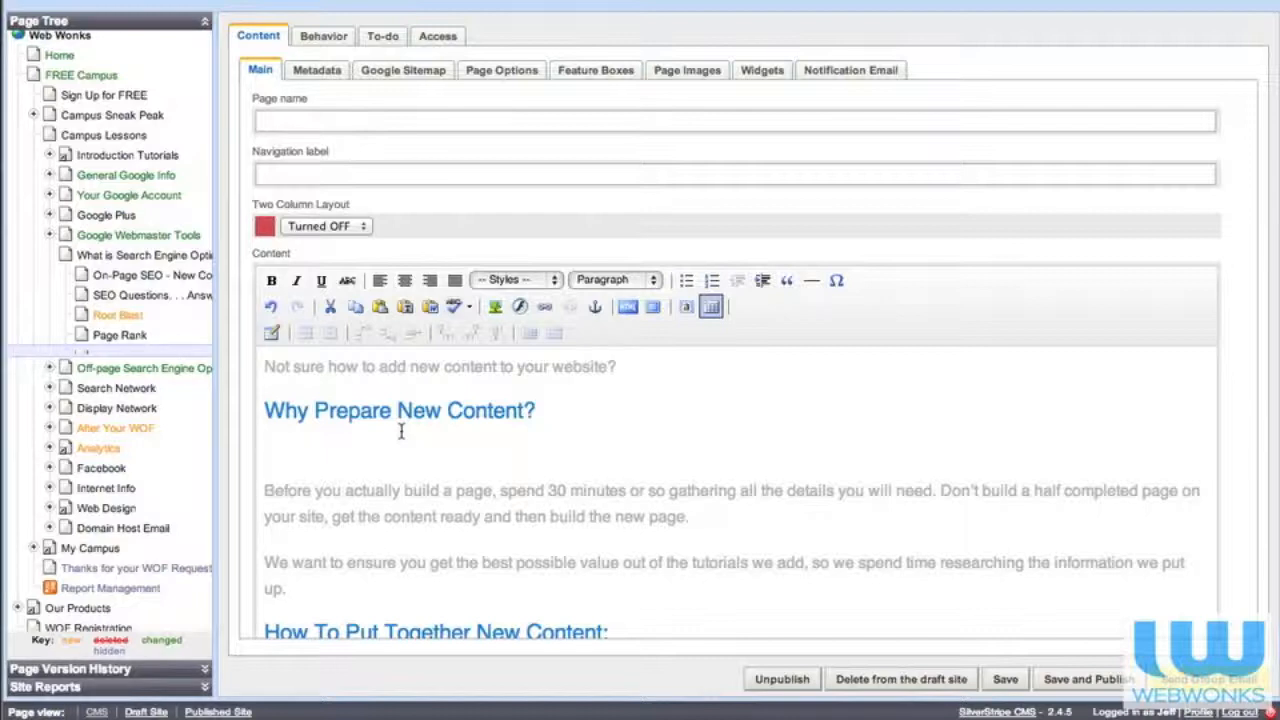
left_click_drag(634, 366, 262, 366)
left_click(605, 280)
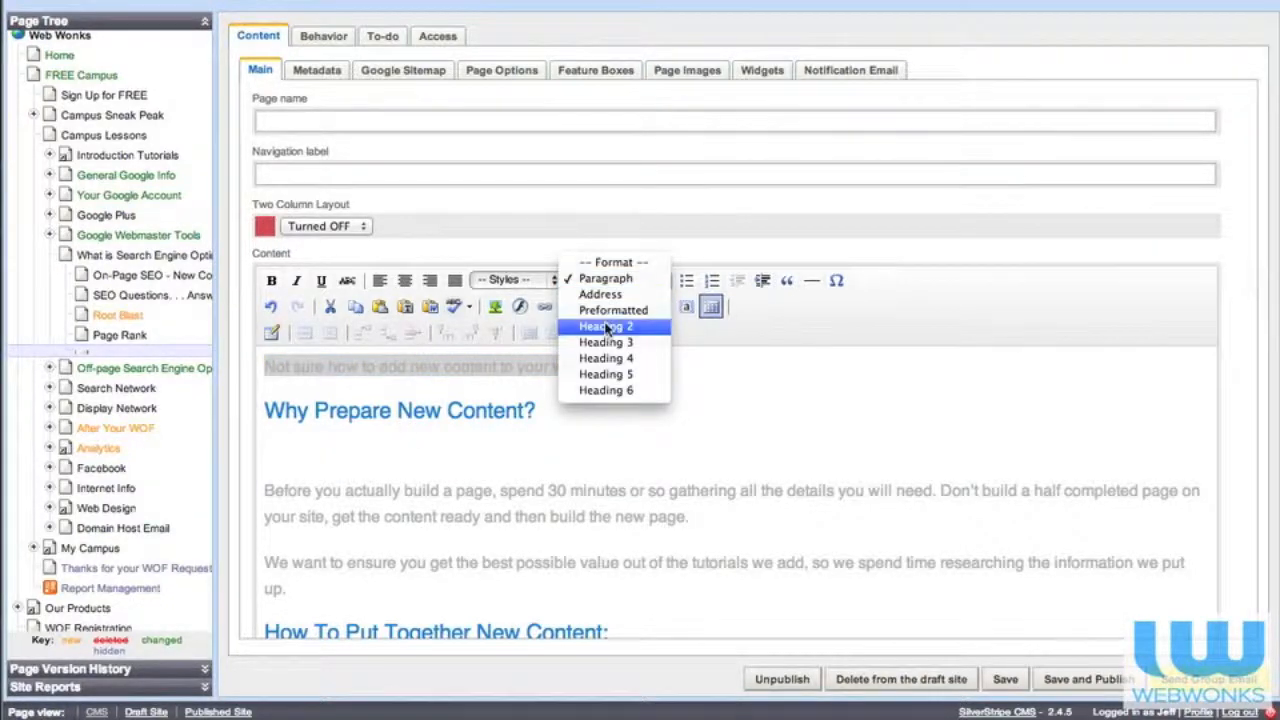
left_click(607, 326)
Remove the blank lines below "Why Prepare New Content?" and above "Before You Build -".
left_click(497, 430)
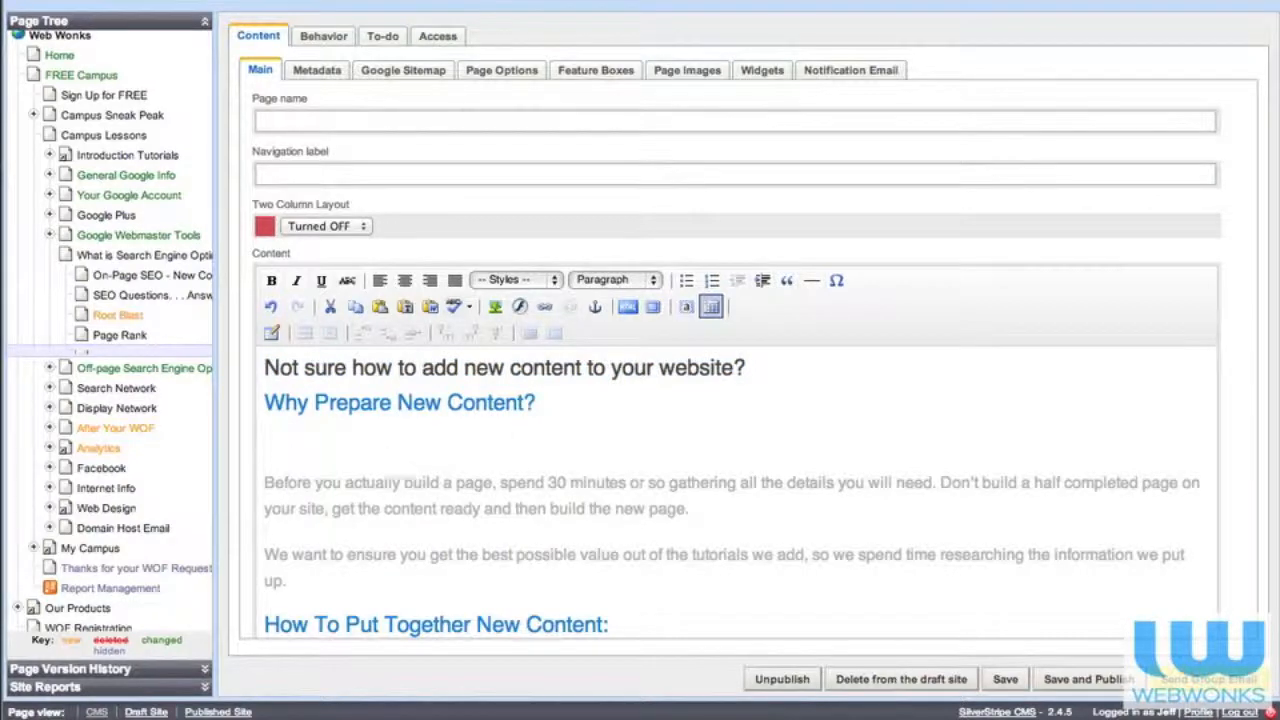
key("BackSpace")
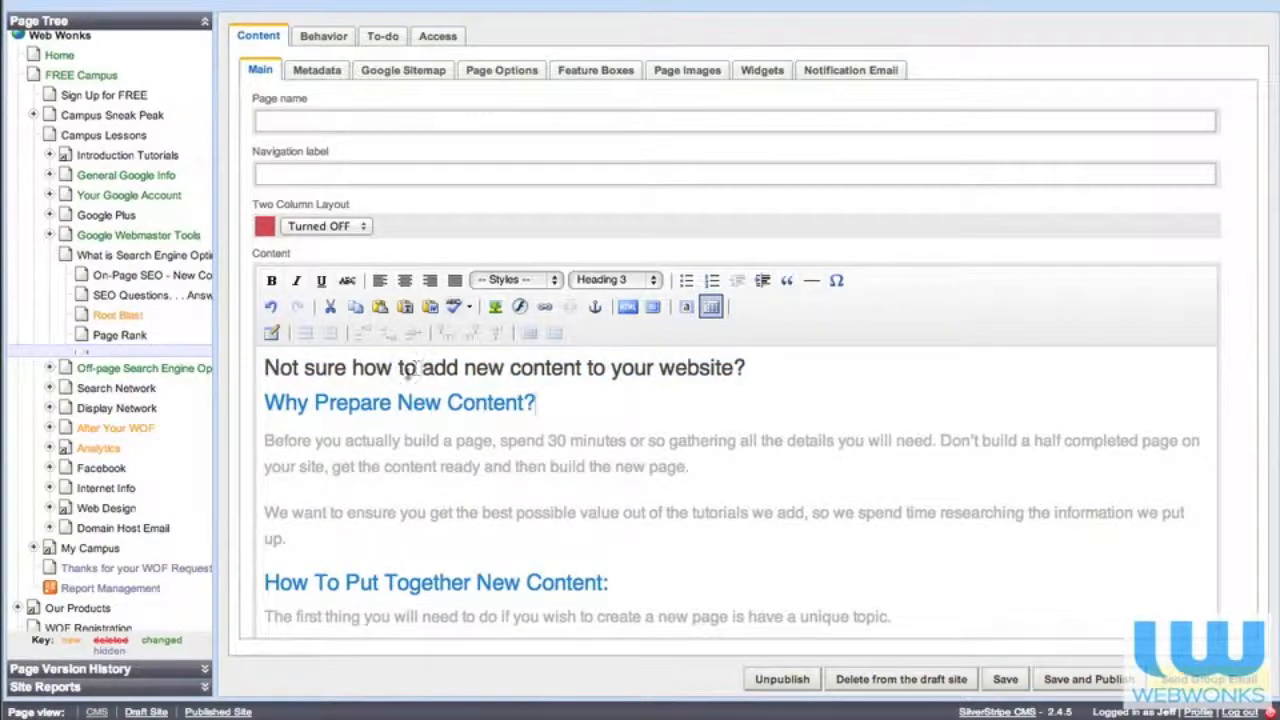
left_click_drag(437, 404, 346, 404)
left_click(351, 441)
scroll(370, 532, "down", 6)
left_click(333, 514)
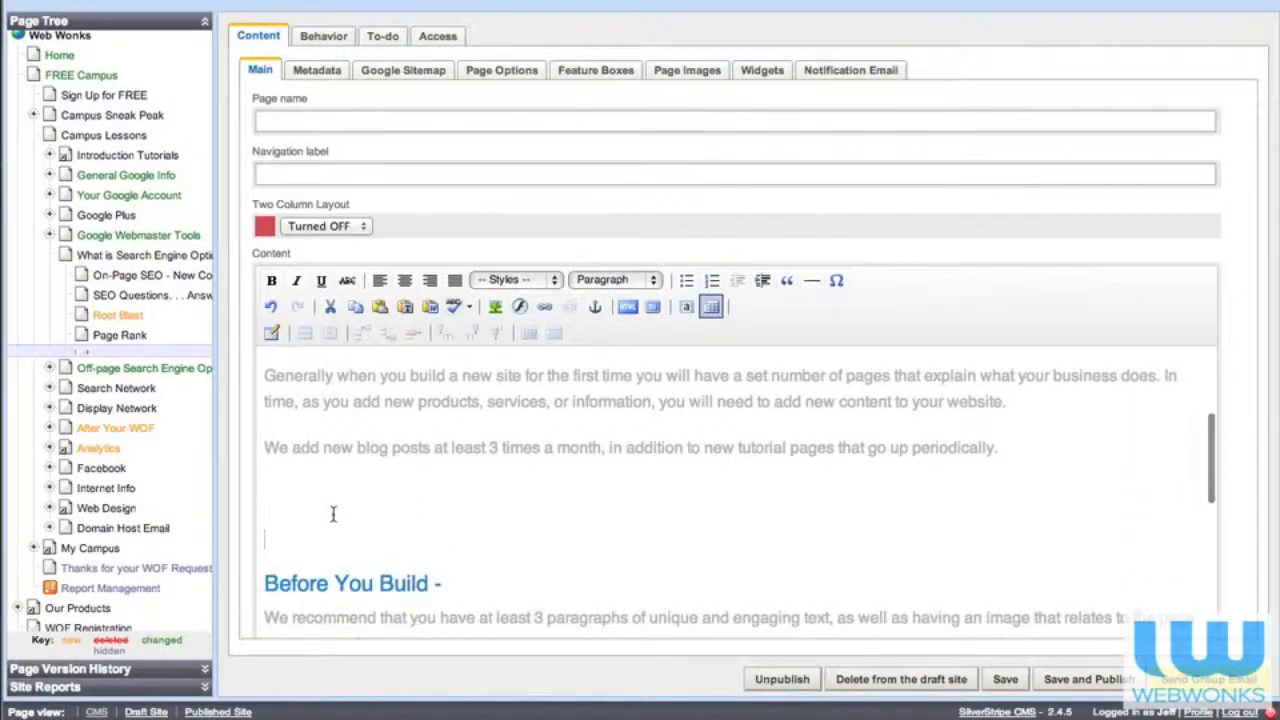
key("BackSpace")
key("BackSpace")
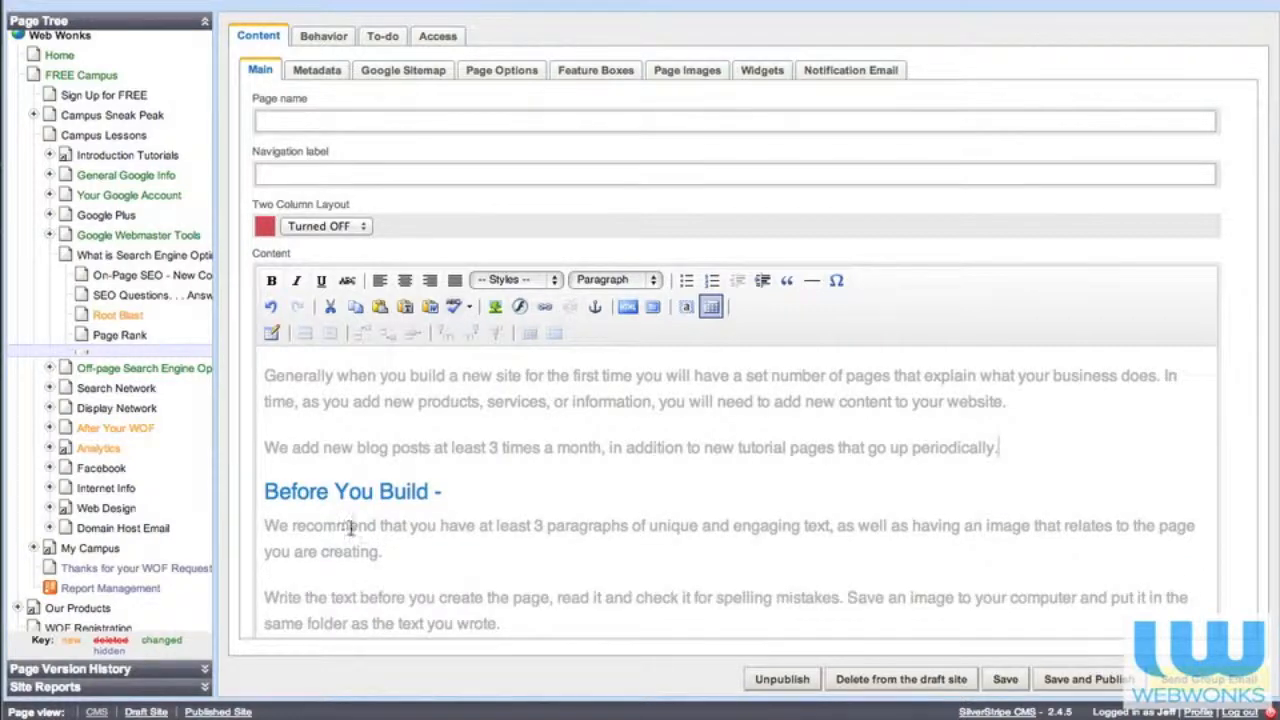
Format the "Submitting To Google -" heading as Heading 4.
scroll(350, 528, "down", 5)
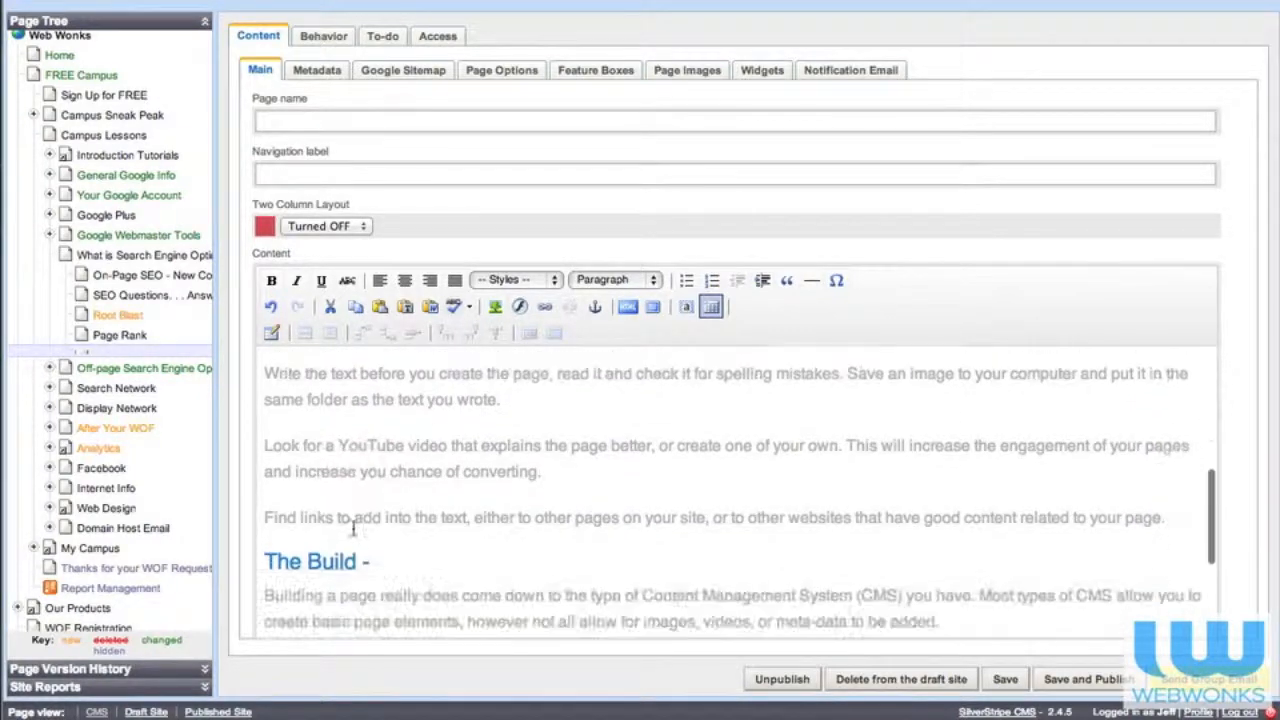
scroll(352, 530, "down", 6)
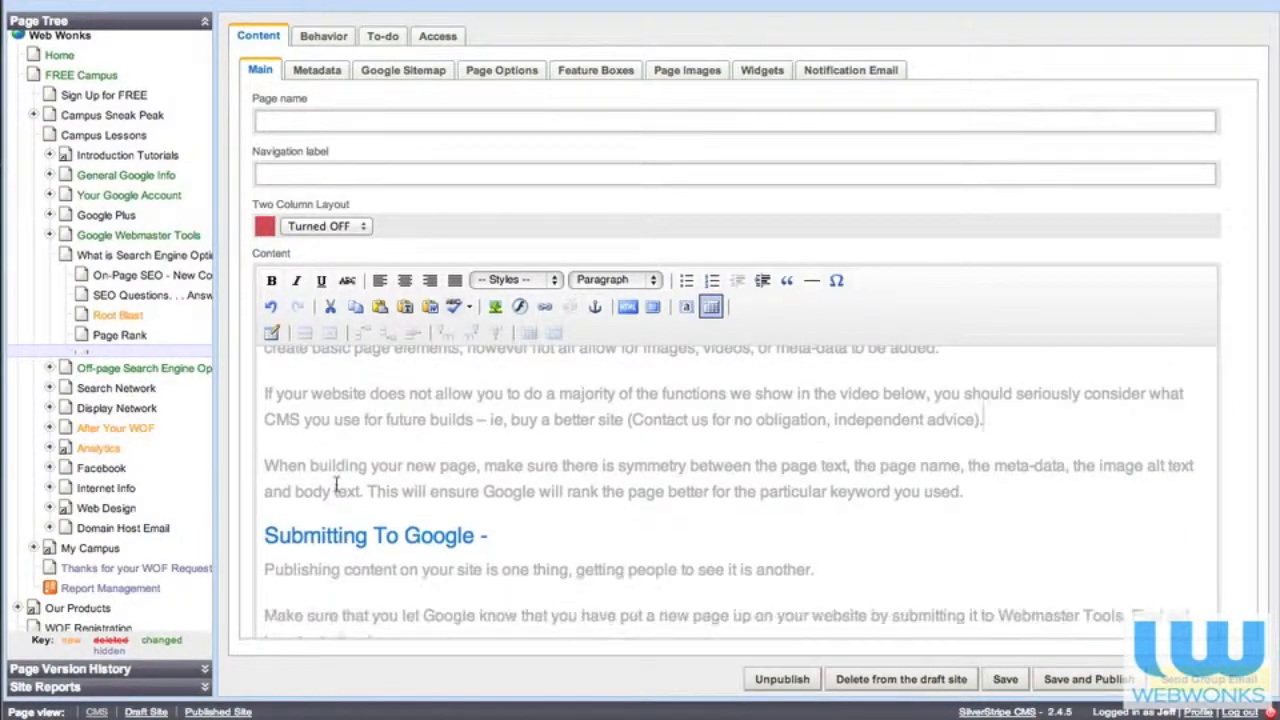
scroll(337, 485, "down", 2)
triple_click(420, 431)
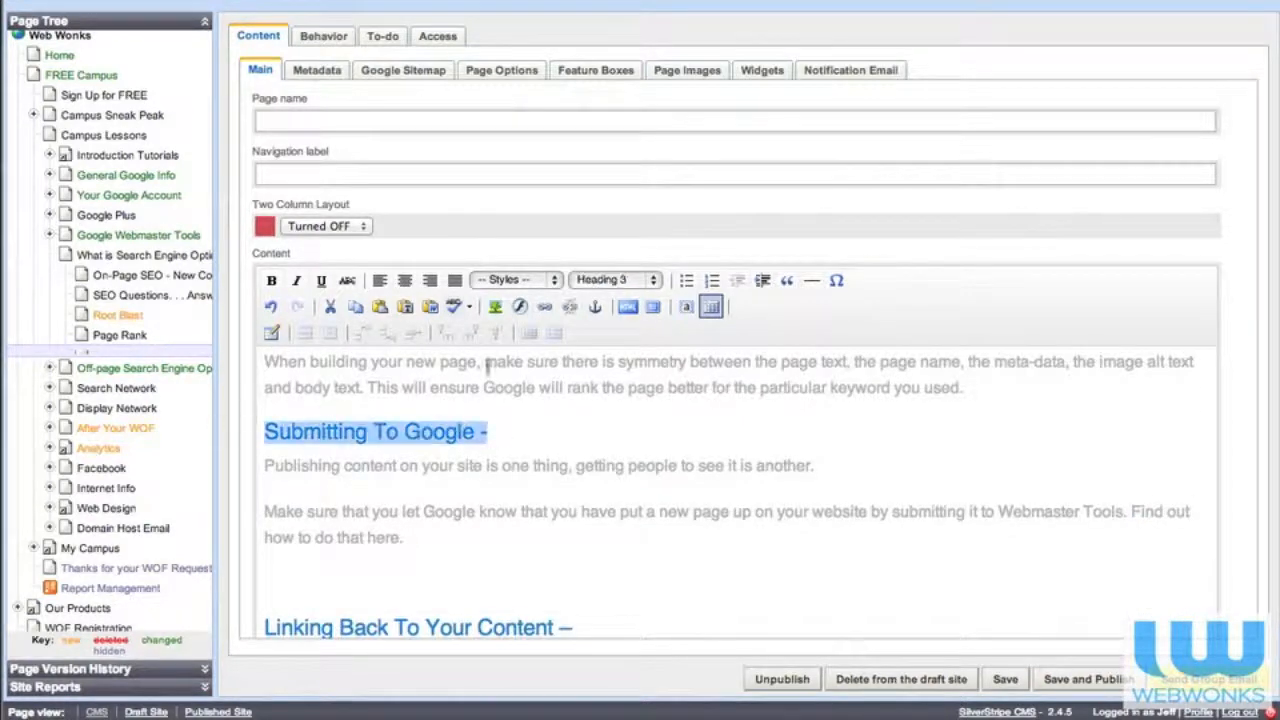
left_click(615, 280)
left_click(605, 293)
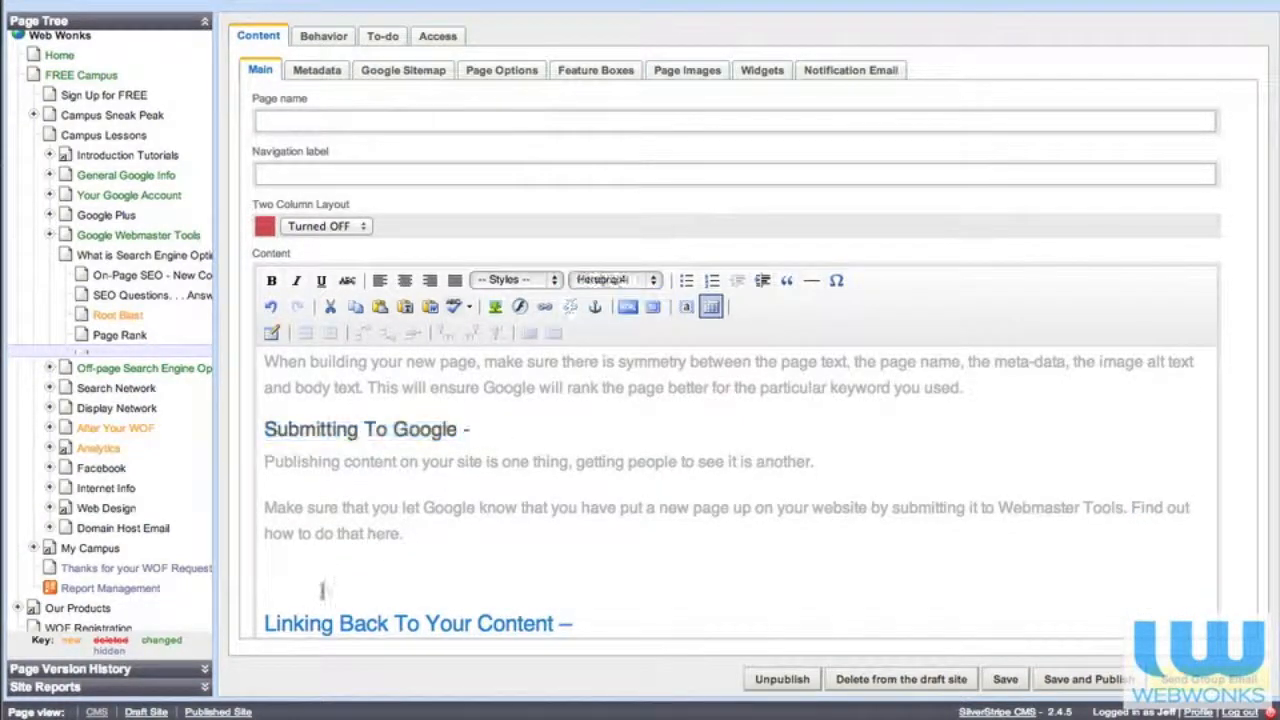
Remove the blank line above "Linking Back To Your Content –" and format that heading as Heading 4.
scroll(322, 590, "down", 1)
left_click_drag(572, 578, 264, 578)
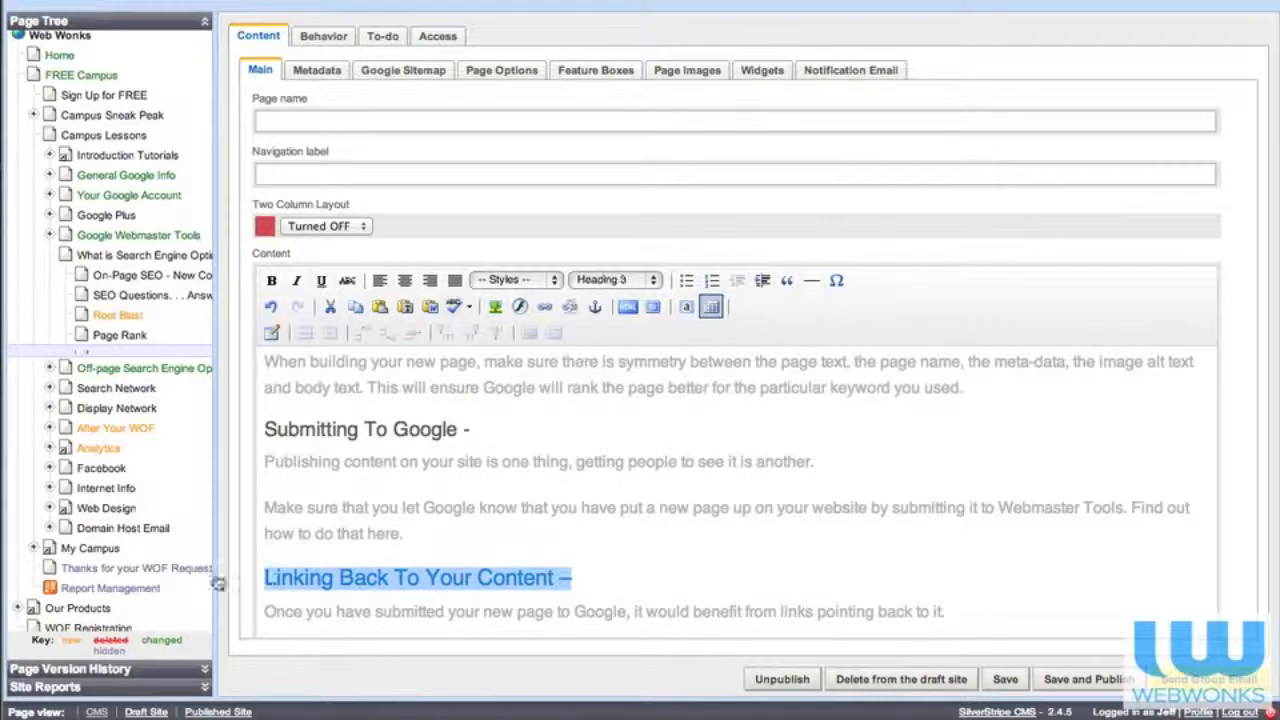
left_click(628, 285)
left_click(607, 292)
Remove the blank lines above and below the "Task:" heading.
scroll(415, 468, "down", 5)
left_click(369, 411)
key("Delete")
key("Down")
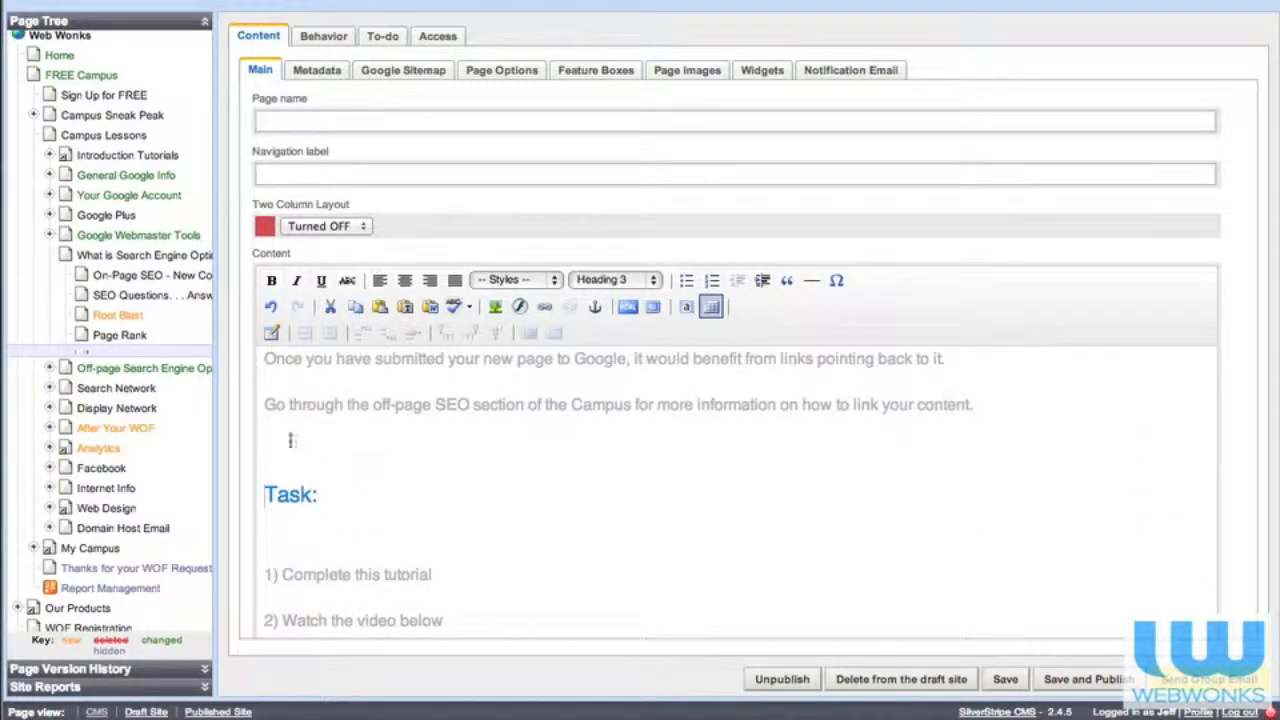
left_click(291, 440)
key("Delete")
left_click(297, 500)
scroll(297, 500, "up", 1)
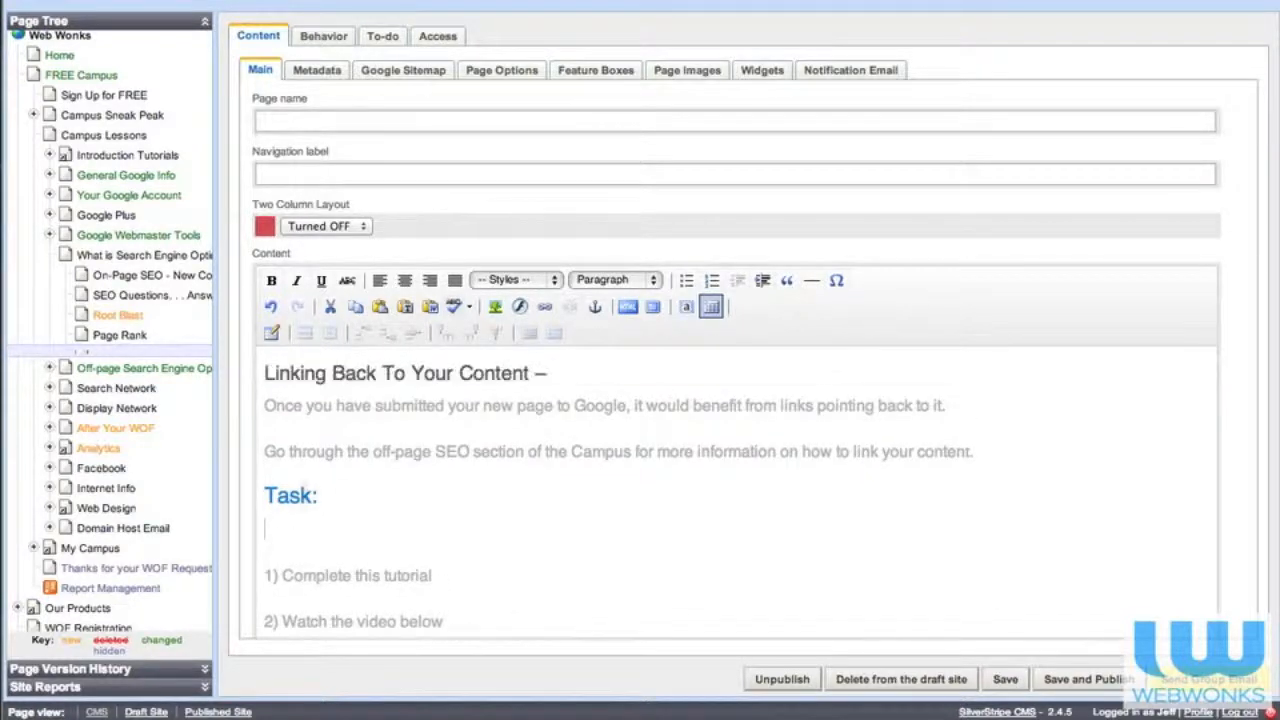
key("BackSpace")
scroll(370, 520, "down", 3)
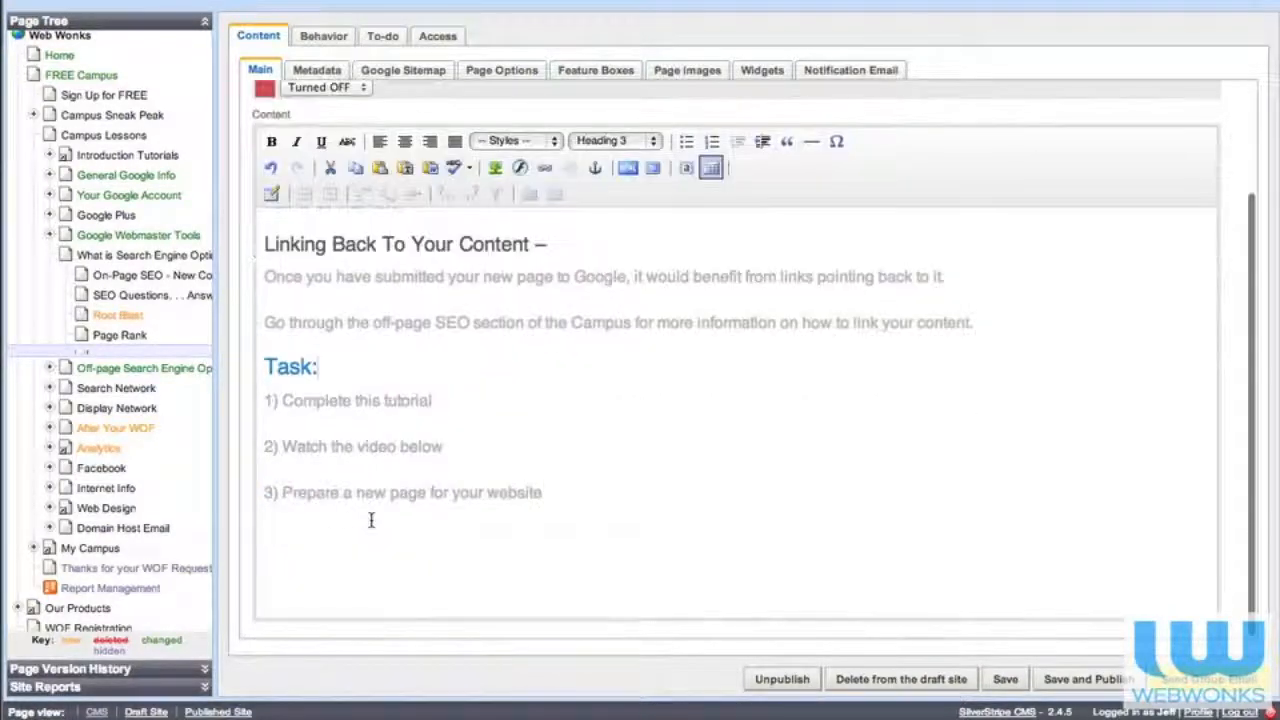
Format the "The Build -" heading as Heading 4.
left_click(330, 590)
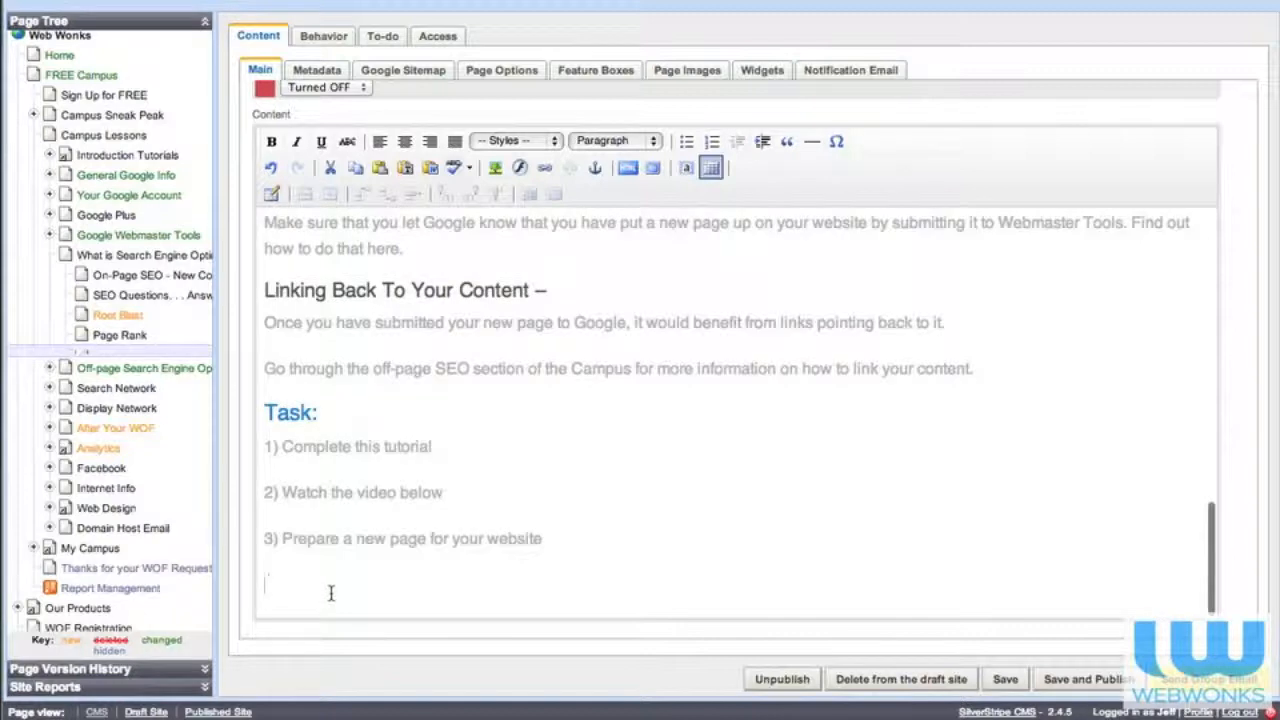
scroll(330, 590, "up", 5)
scroll(370, 500, "up", 3)
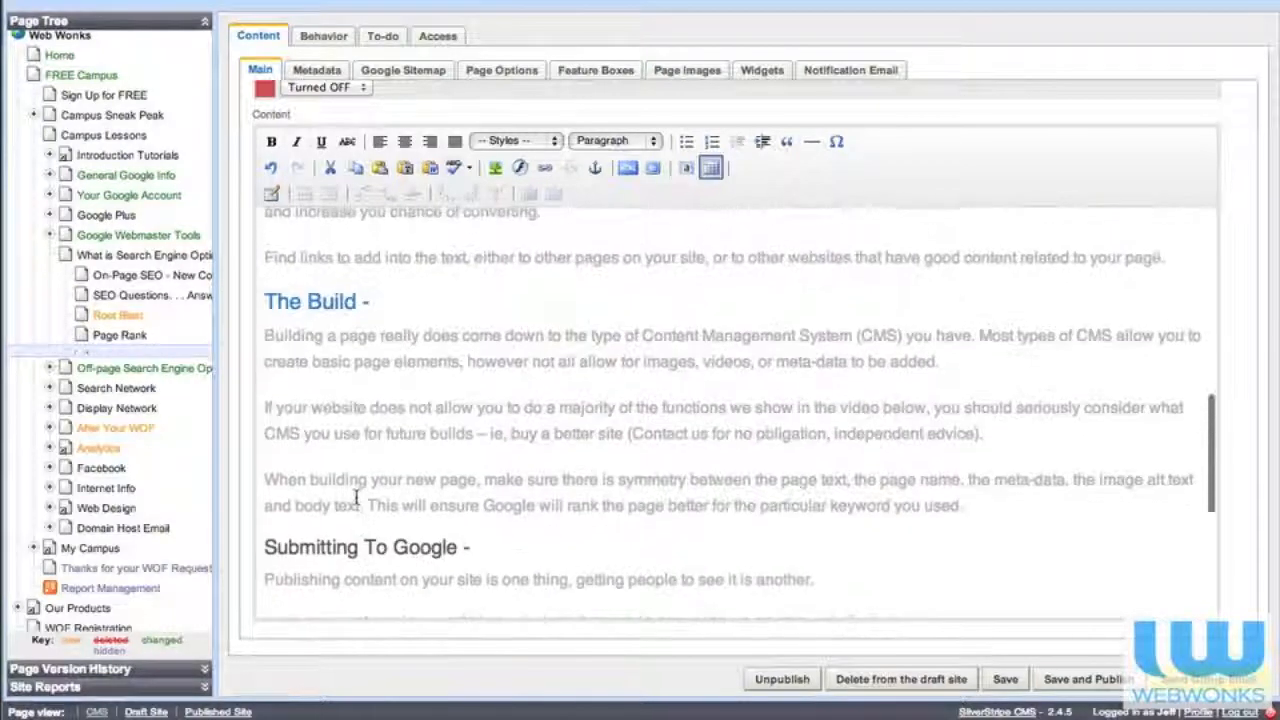
triple_click(372, 372)
left_click(622, 148)
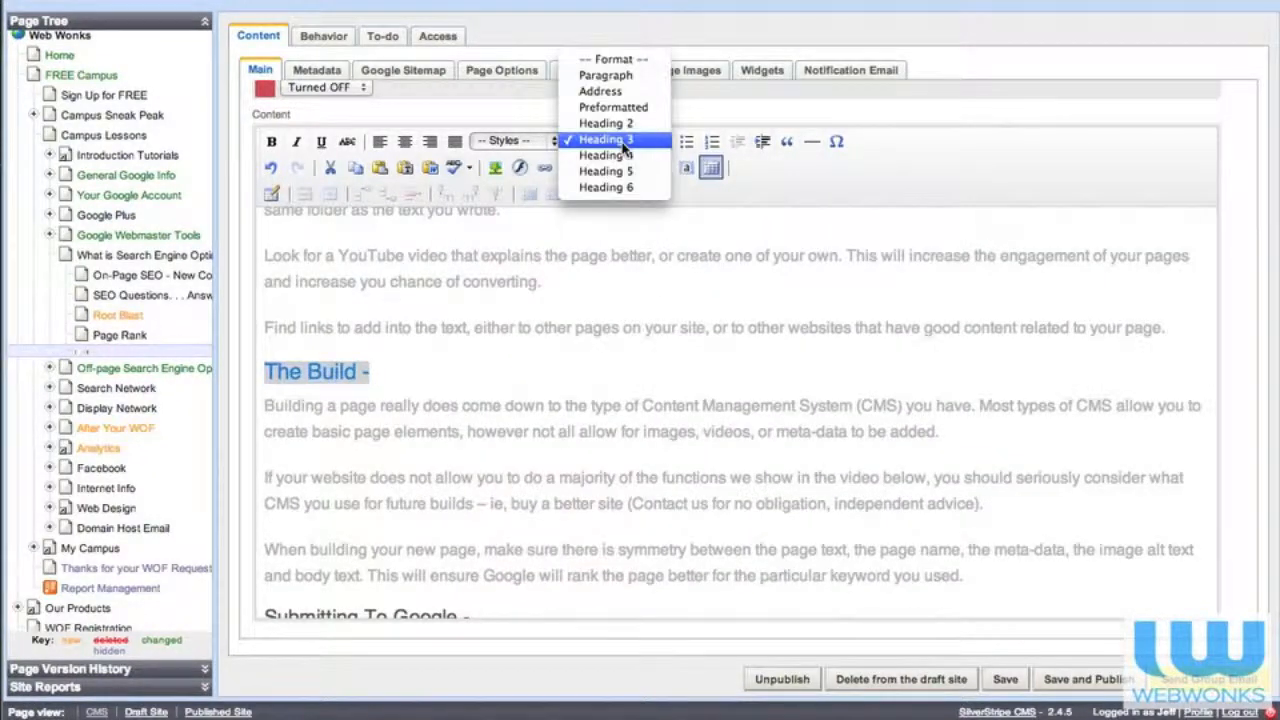
left_click(609, 157)
Format the "Before You Build -" heading as Heading 4.
scroll(420, 400, "up", 2)
scroll(420, 400, "up", 5)
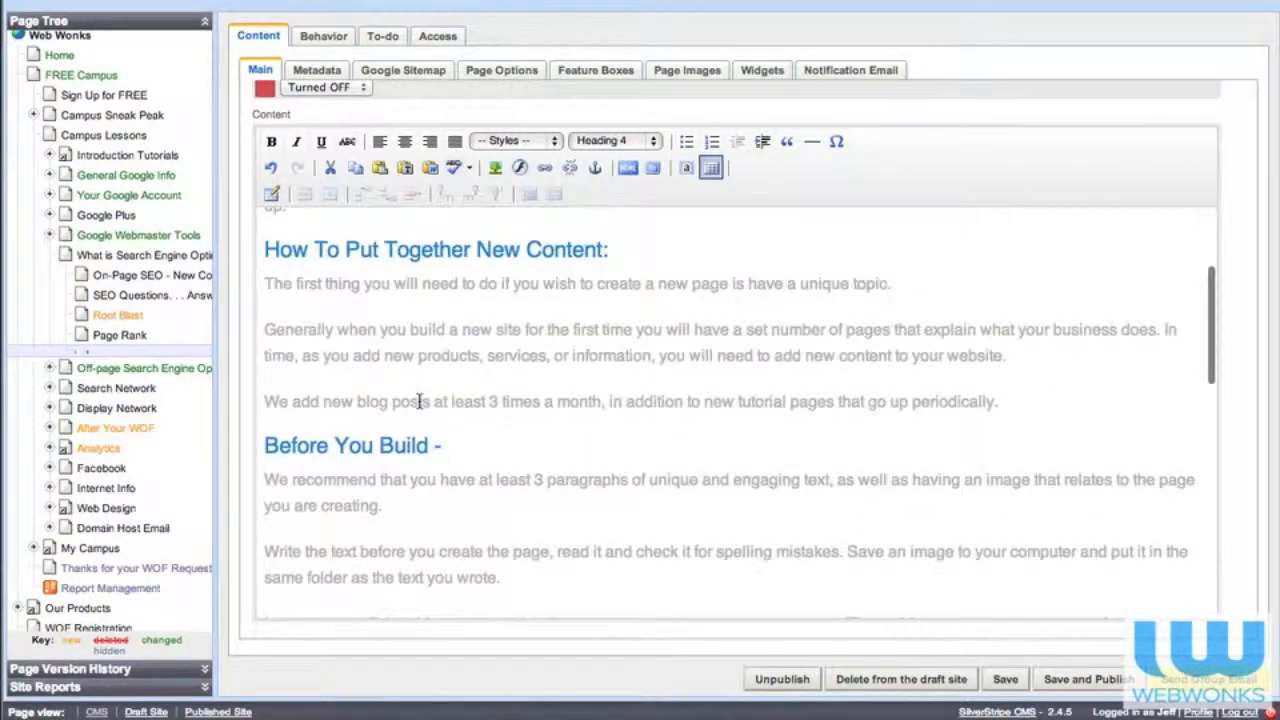
triple_click(358, 444)
left_click(604, 140)
left_click(606, 157)
Add an empty line between the paragraph about new blog posts and the "Before You Build -" heading.
scroll(420, 388, "up", 5)
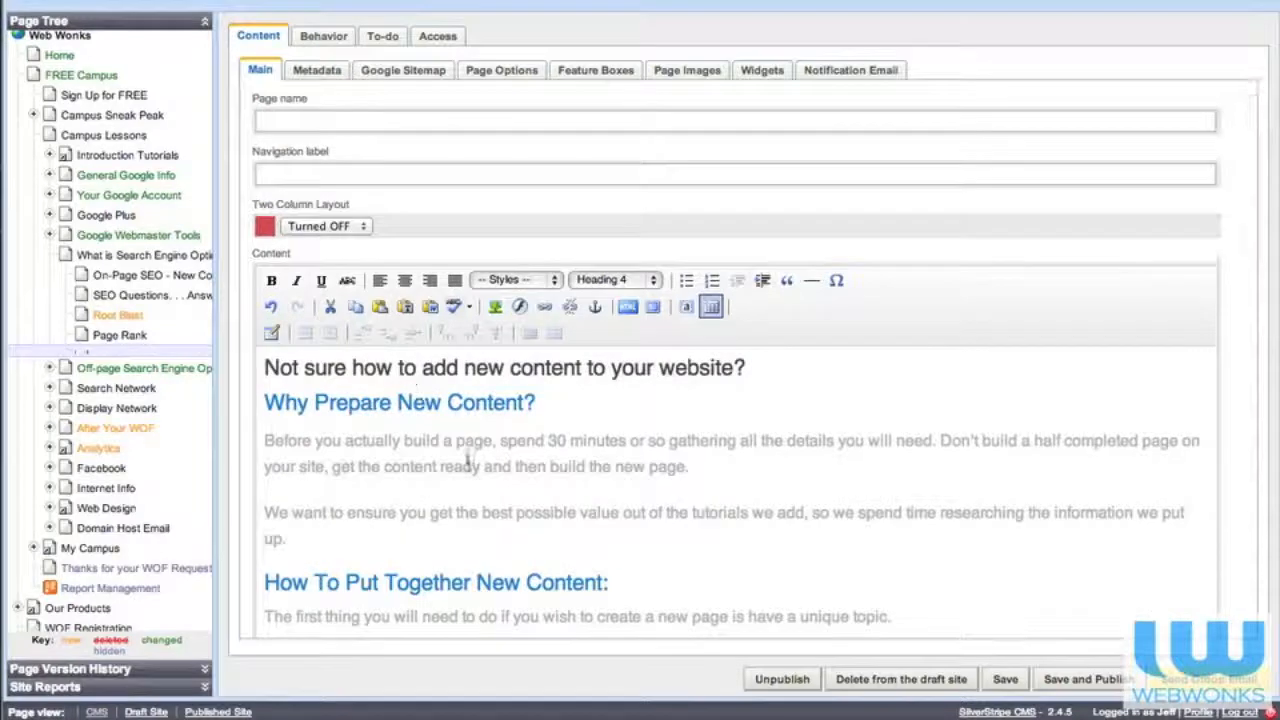
scroll(465, 472, "down", 3)
scroll(465, 472, "down", 5)
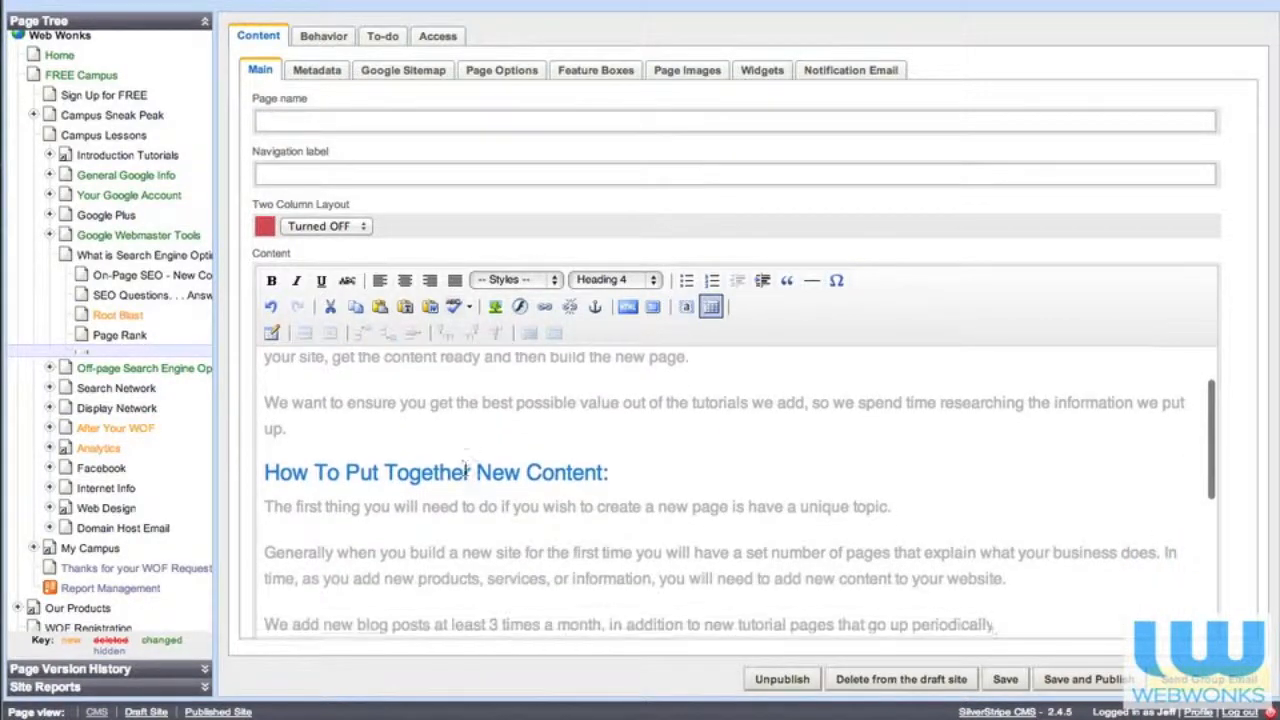
left_click(1038, 426)
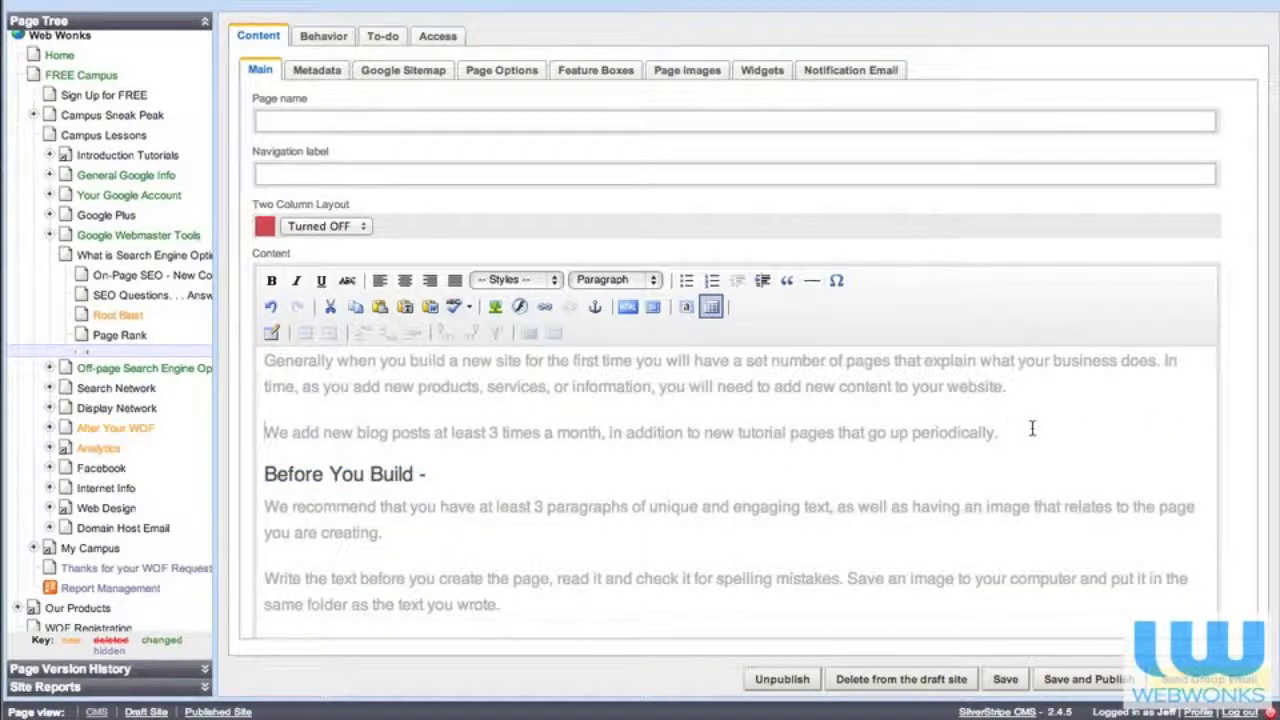
key("Return")
Insert the page-editor screenshot centered on the empty line at 600 x 171, with alternative and title text "Adding New Content", and save the page.
left_click(493, 310)
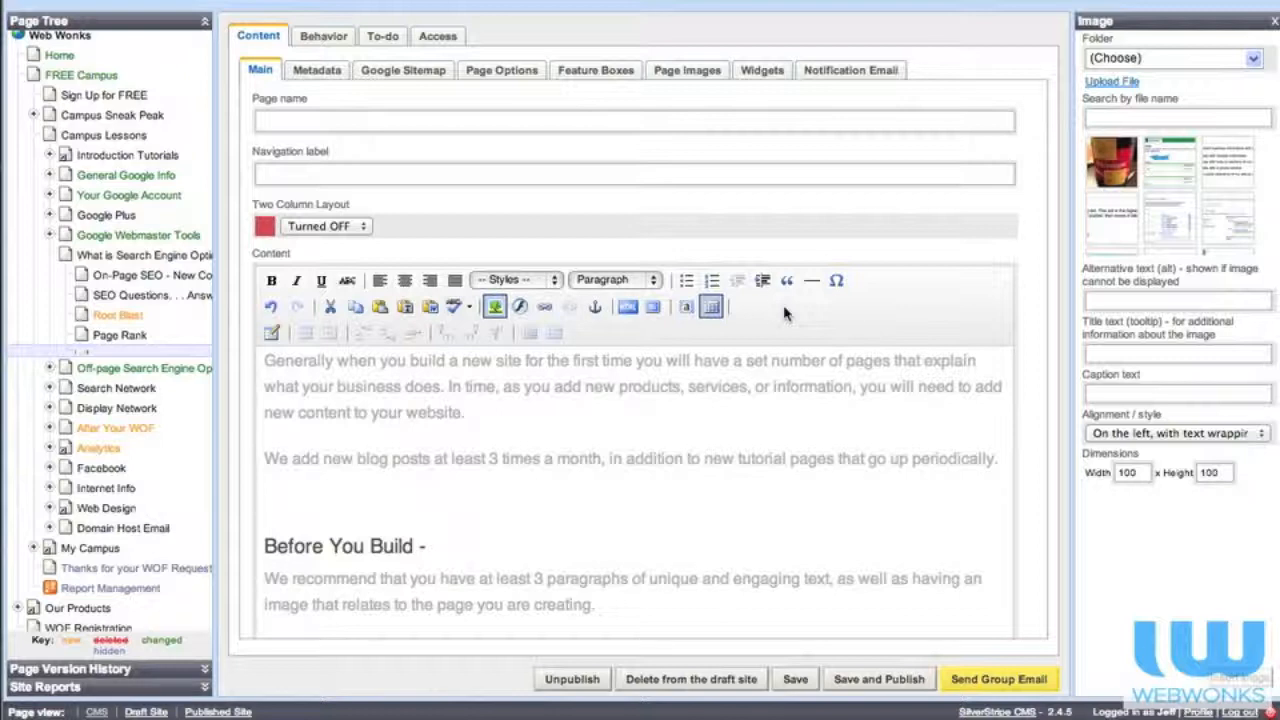
left_click(1128, 83)
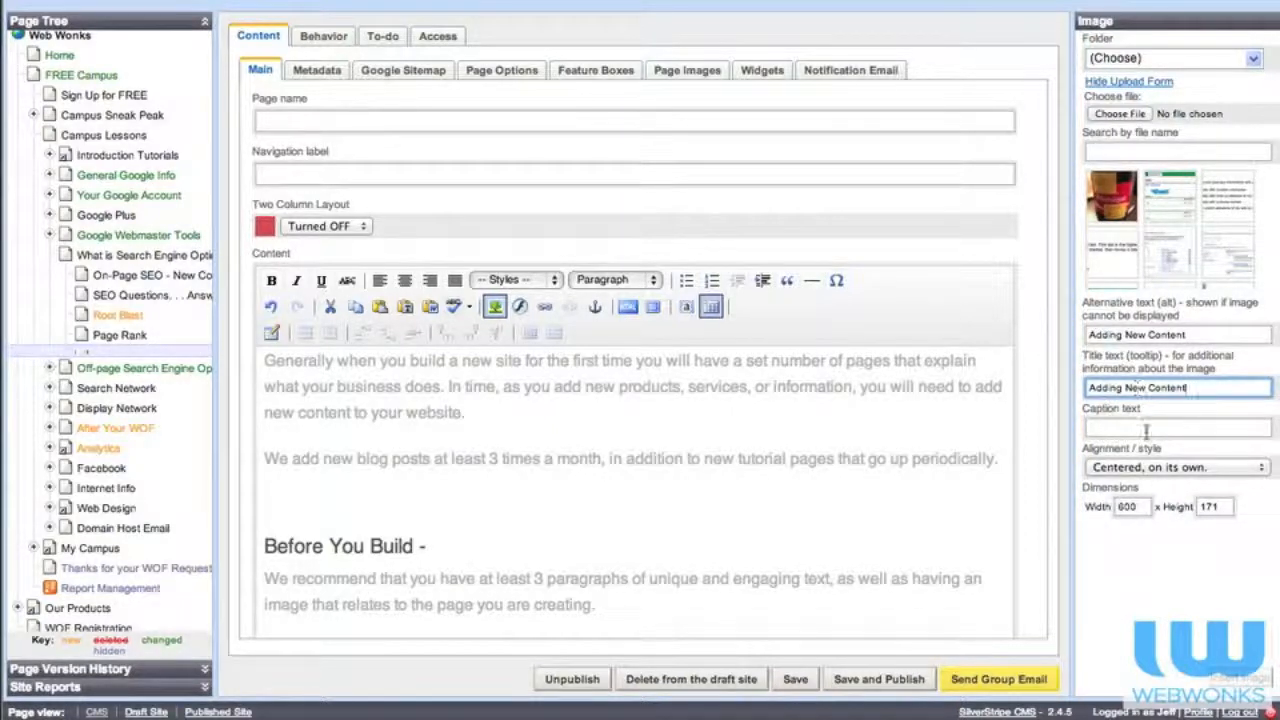
left_click(576, 501)
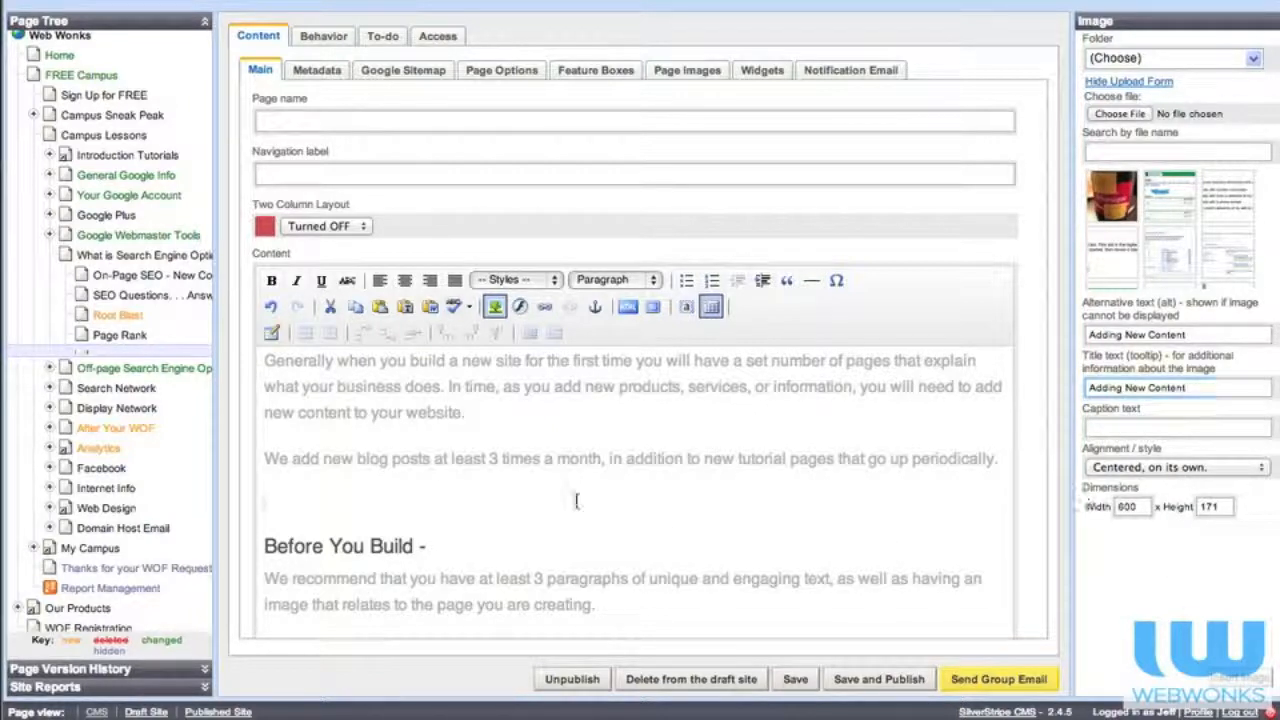
left_click(1228, 681)
scroll(620, 590, "down", 3)
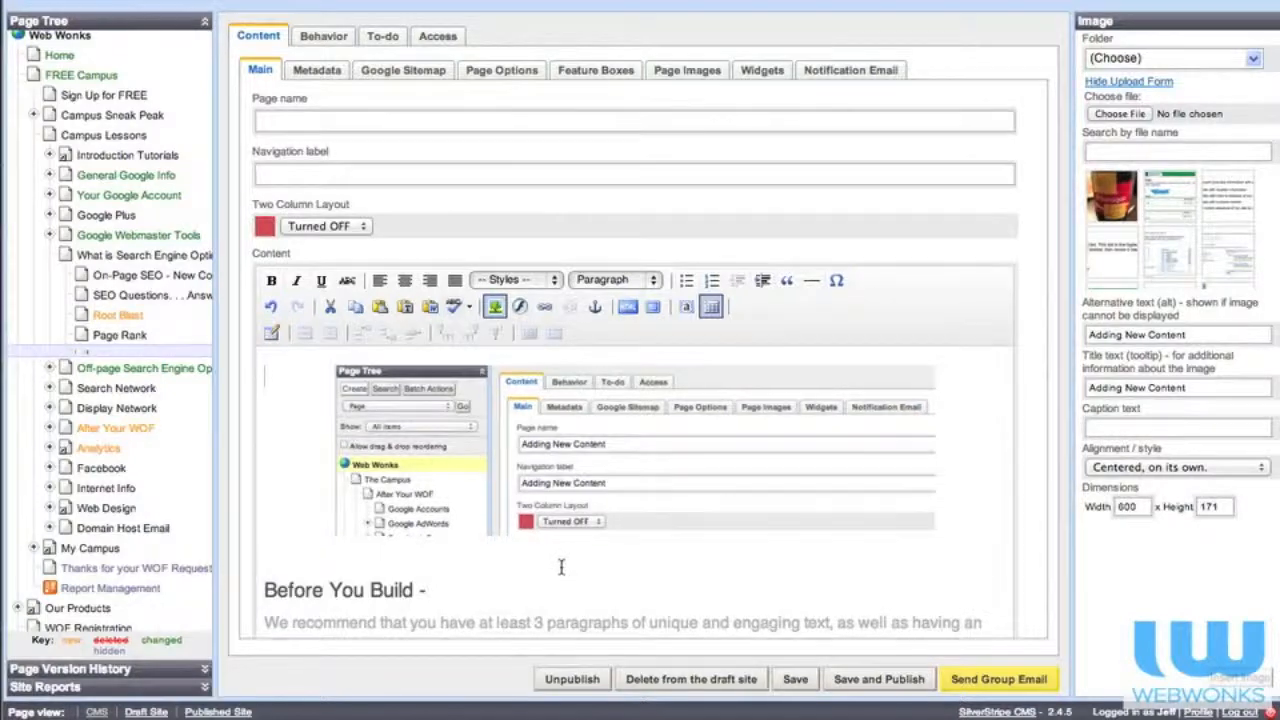
scroll(561, 567, "down", 3)
left_click(795, 679)
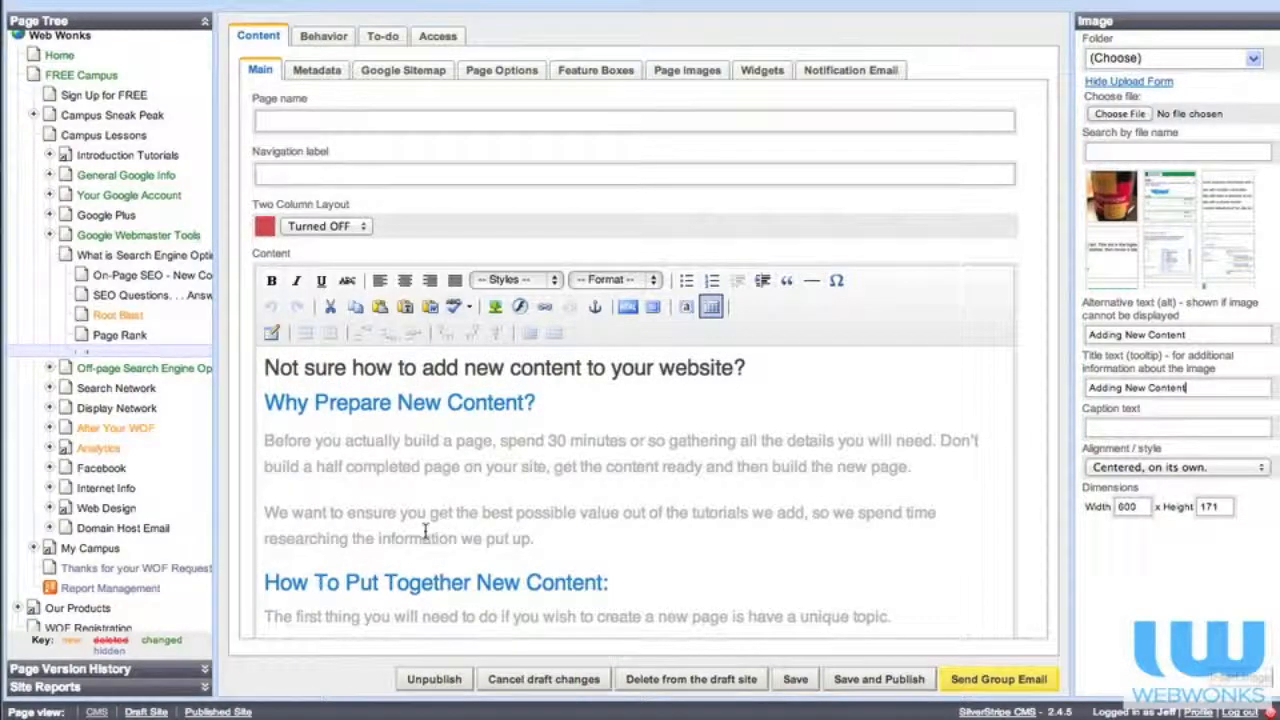
Copy the first paragraph under "Why Prepare New Content?" into the page's meta description.
left_click_drag(906, 466, 210, 440)
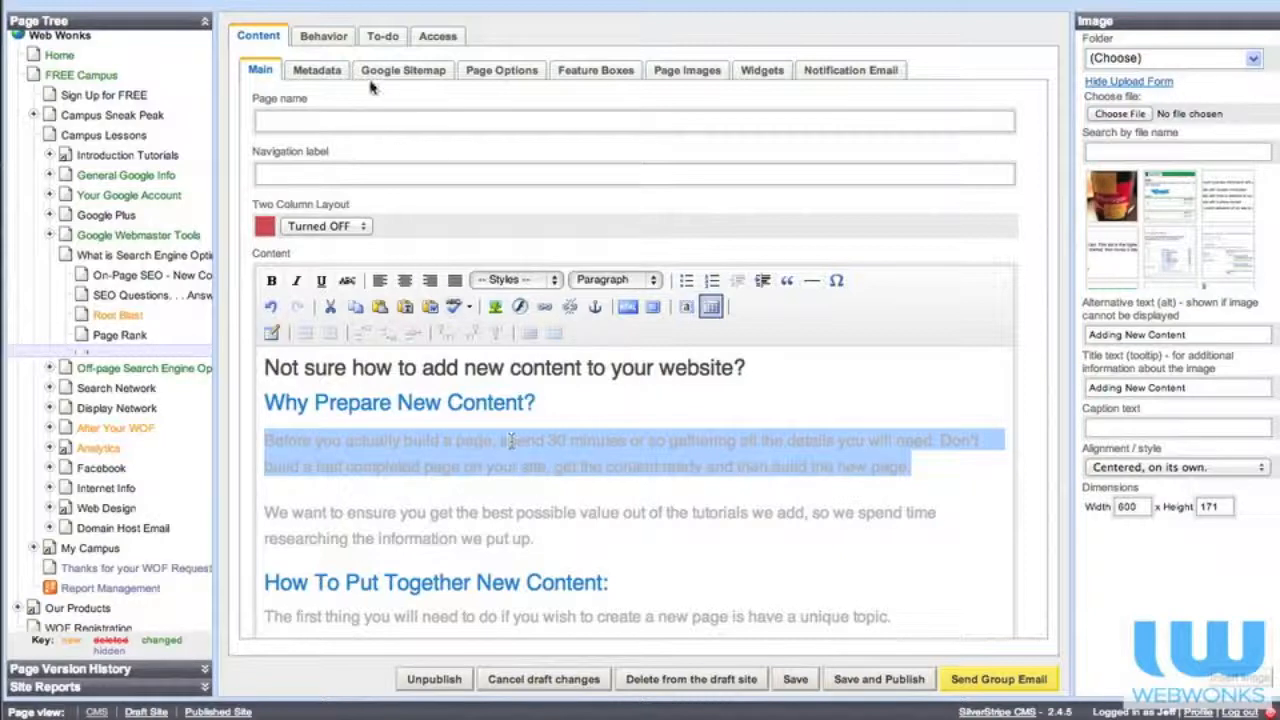
left_click(316, 70)
left_click(337, 423)
type("Before you actually build a page, spend 30 minutes or so gathering all the details you will need. Don't build a half completed page on your site, get the content ready and then build the new page.")
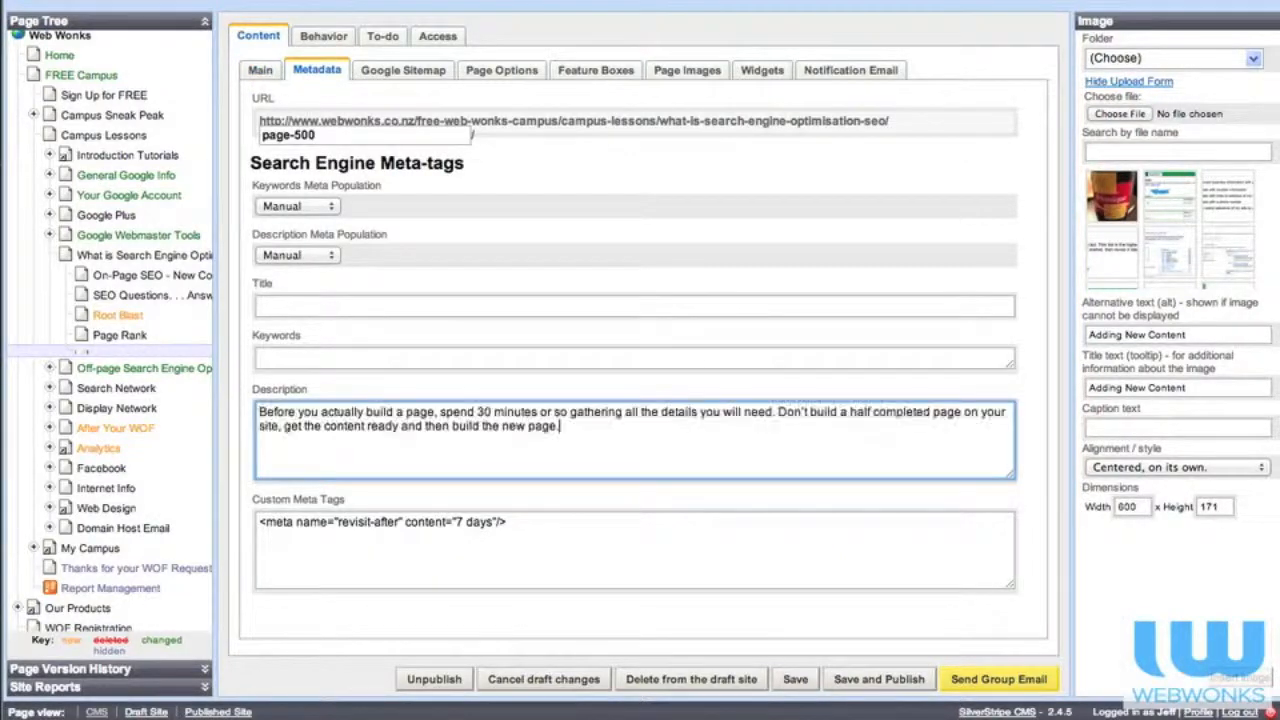
Copy the heading "Not sure how to add new content to your website?" into the page name and navigation label.
left_click(262, 71)
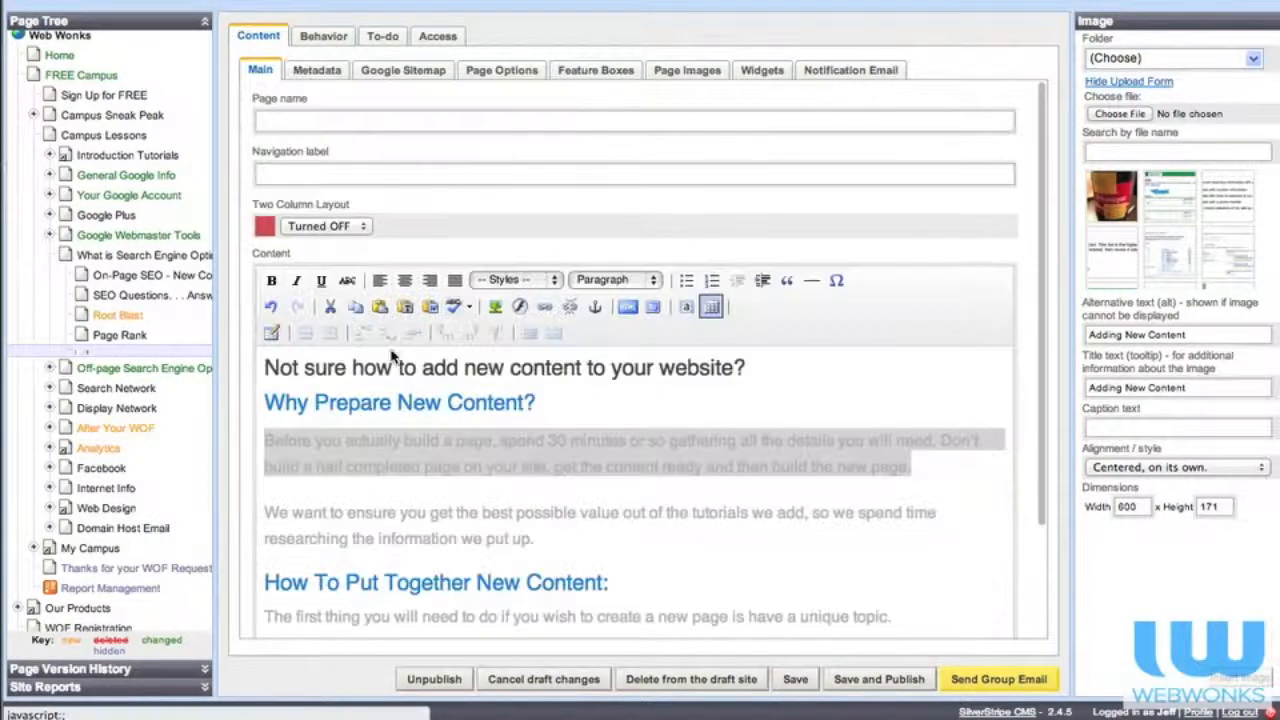
left_click_drag(752, 366, 264, 366)
key("super+c")
left_click(265, 120)
key("super+v")
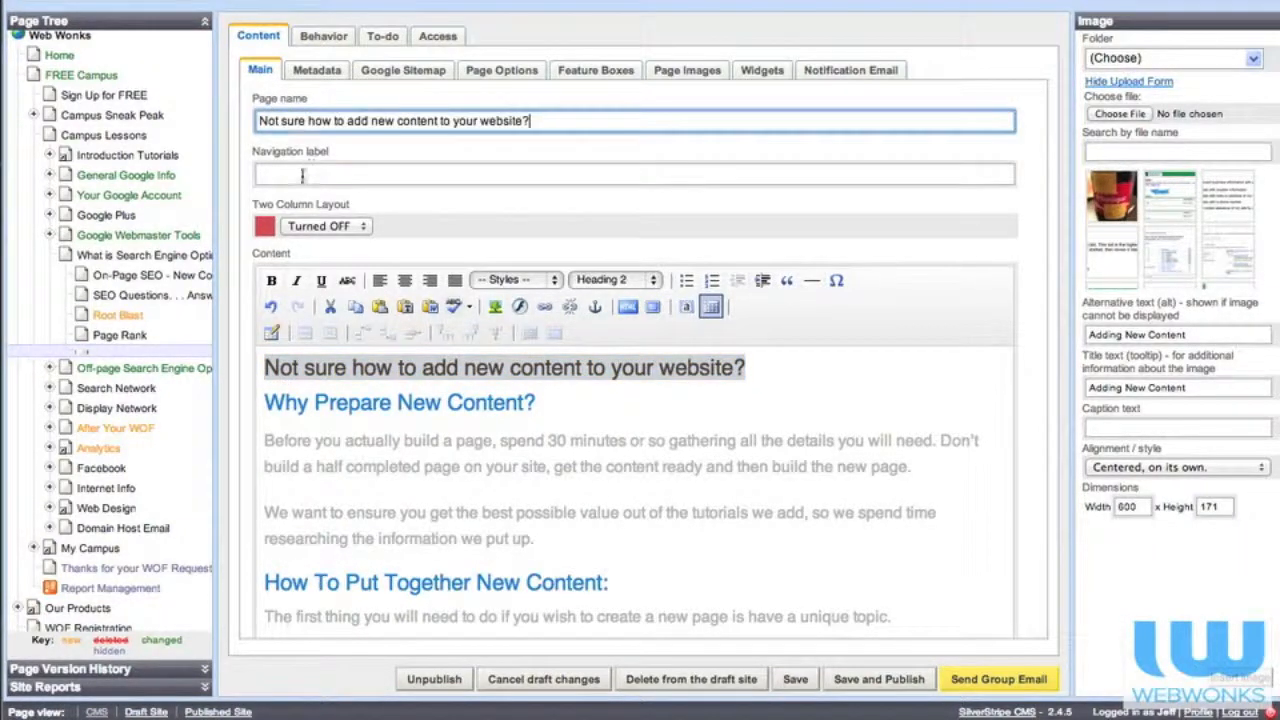
left_click(305, 173)
key("Return")
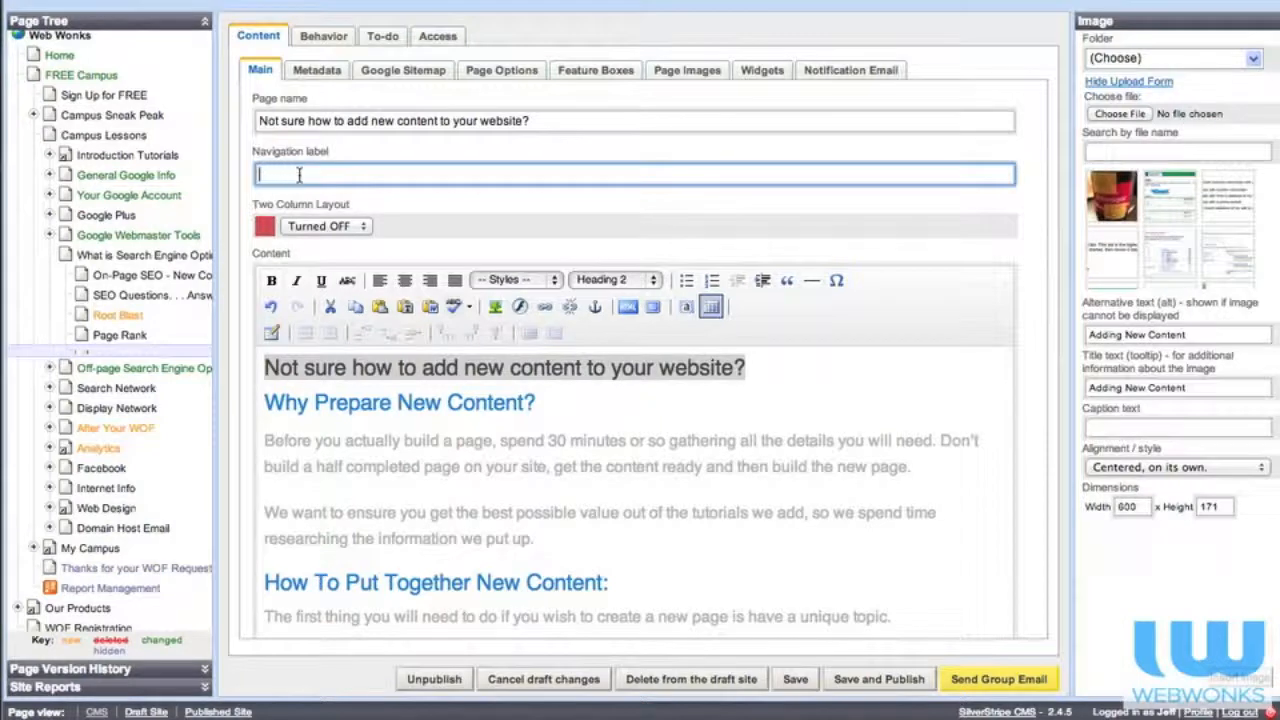
key("super+v")
Check the page's meta title, navigation label and body content for the matching heading.
left_click(317, 70)
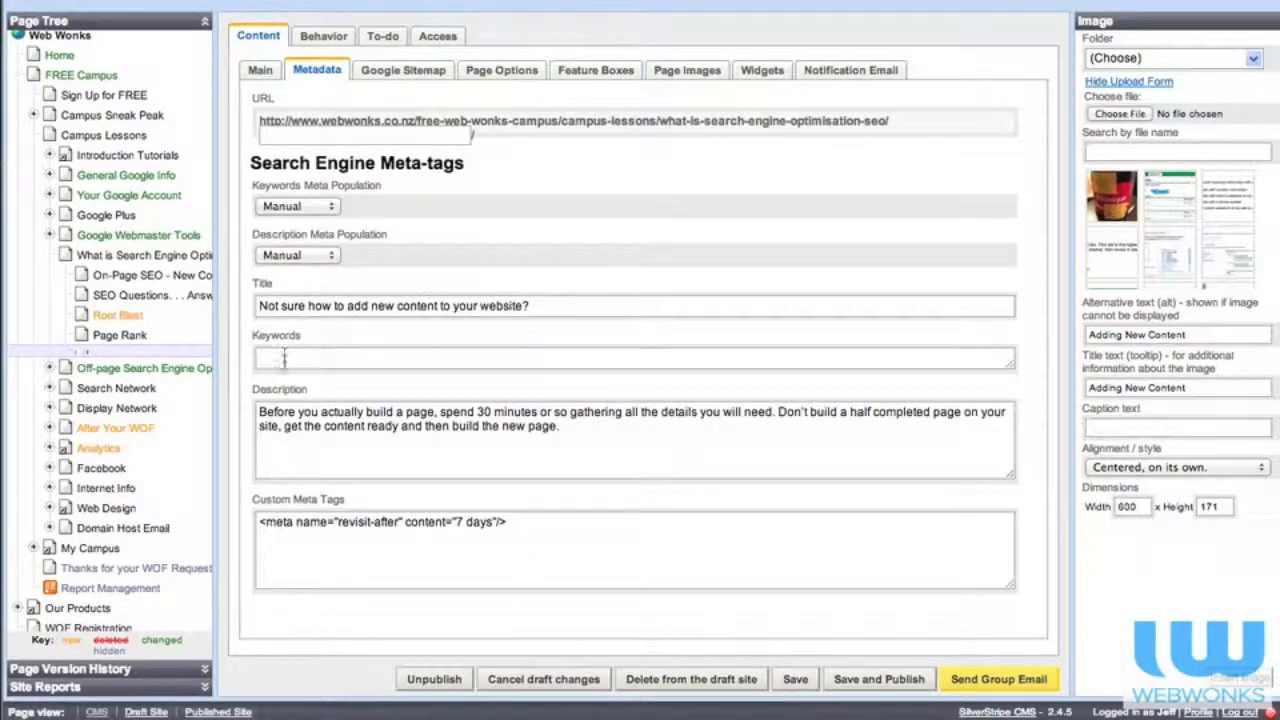
left_click_drag(259, 305, 603, 303)
left_click(576, 305)
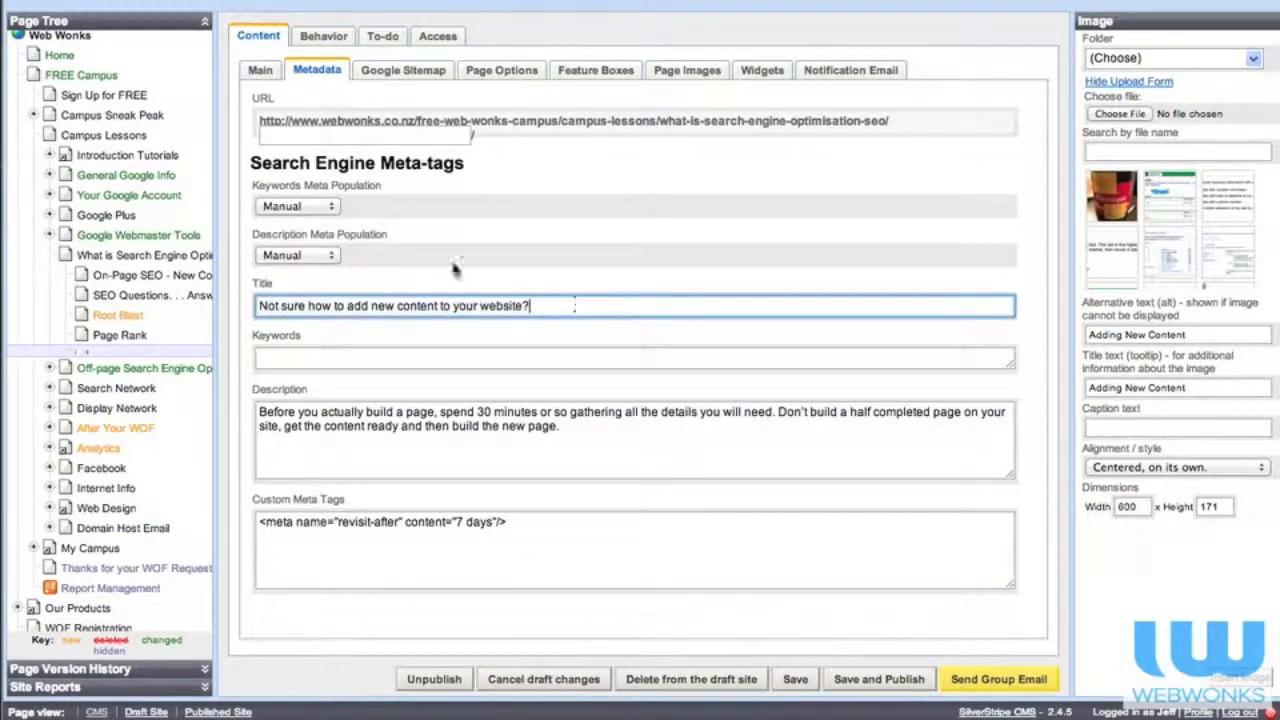
left_click(260, 70)
left_click(288, 366)
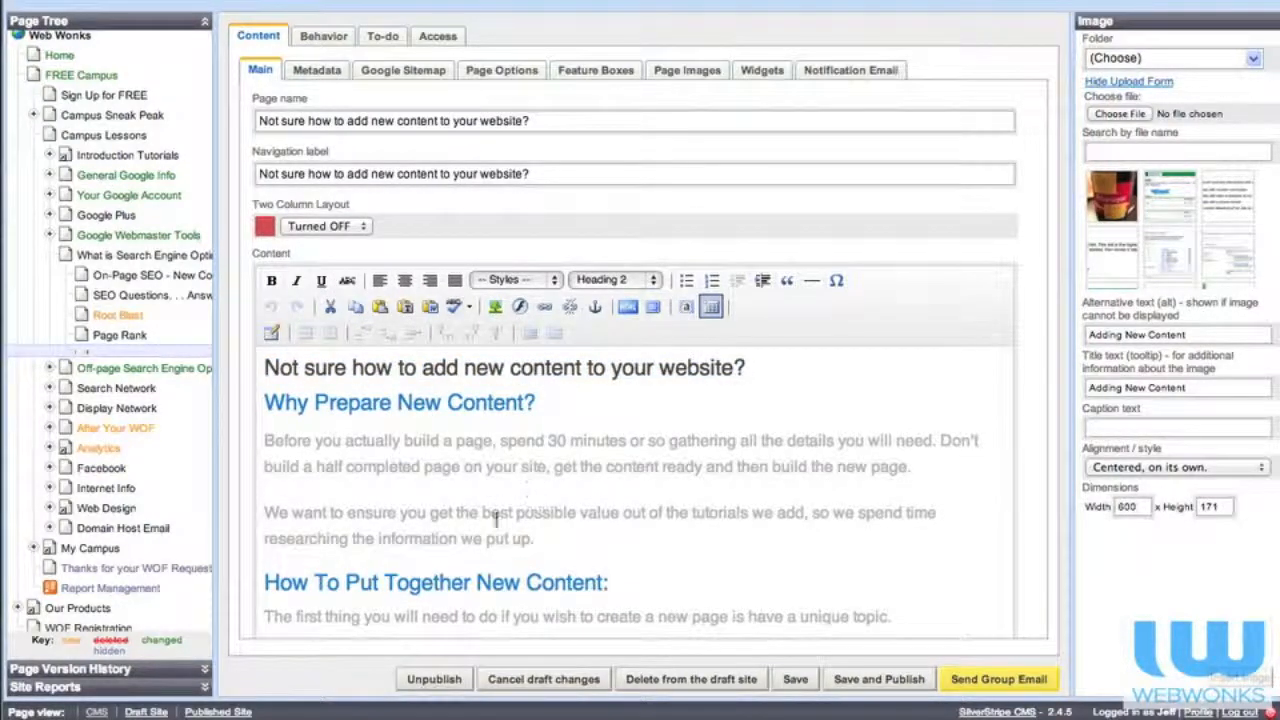
scroll(531, 488, "down", 5)
left_click(435, 494)
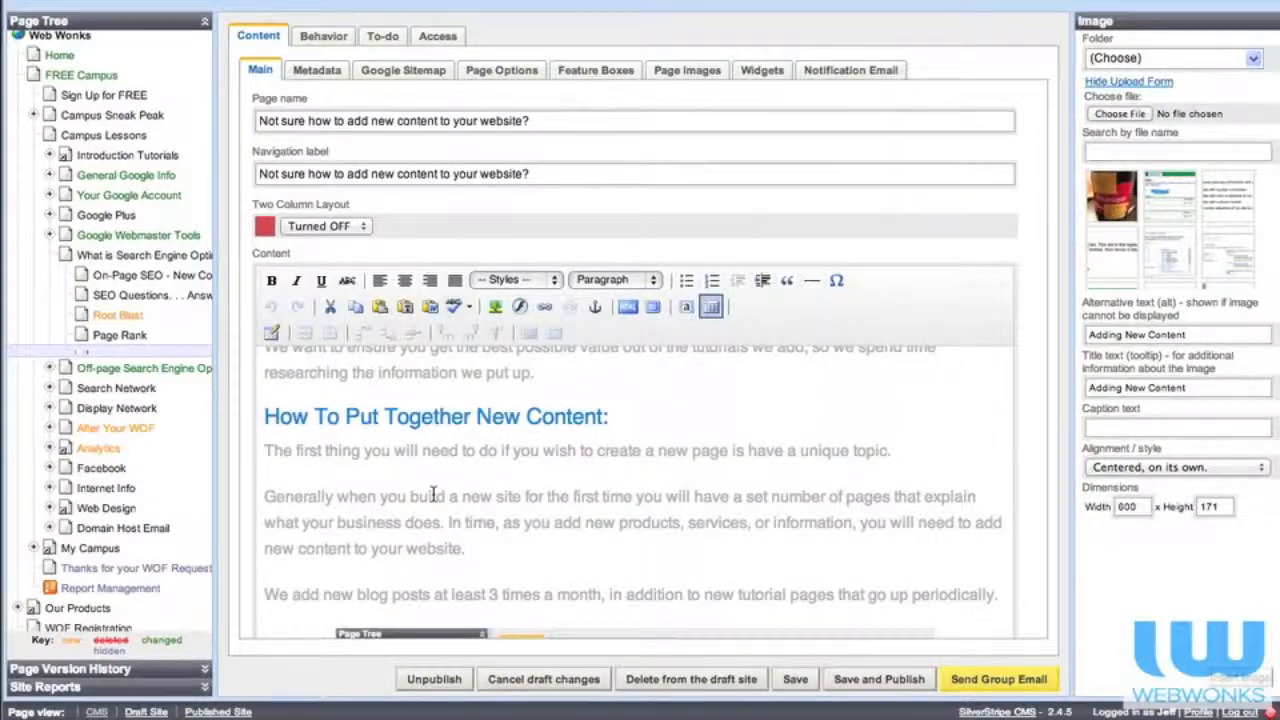
scroll(432, 494, "up", 5)
Set the page's Google Sitemaps priority to 2.
left_click(362, 76)
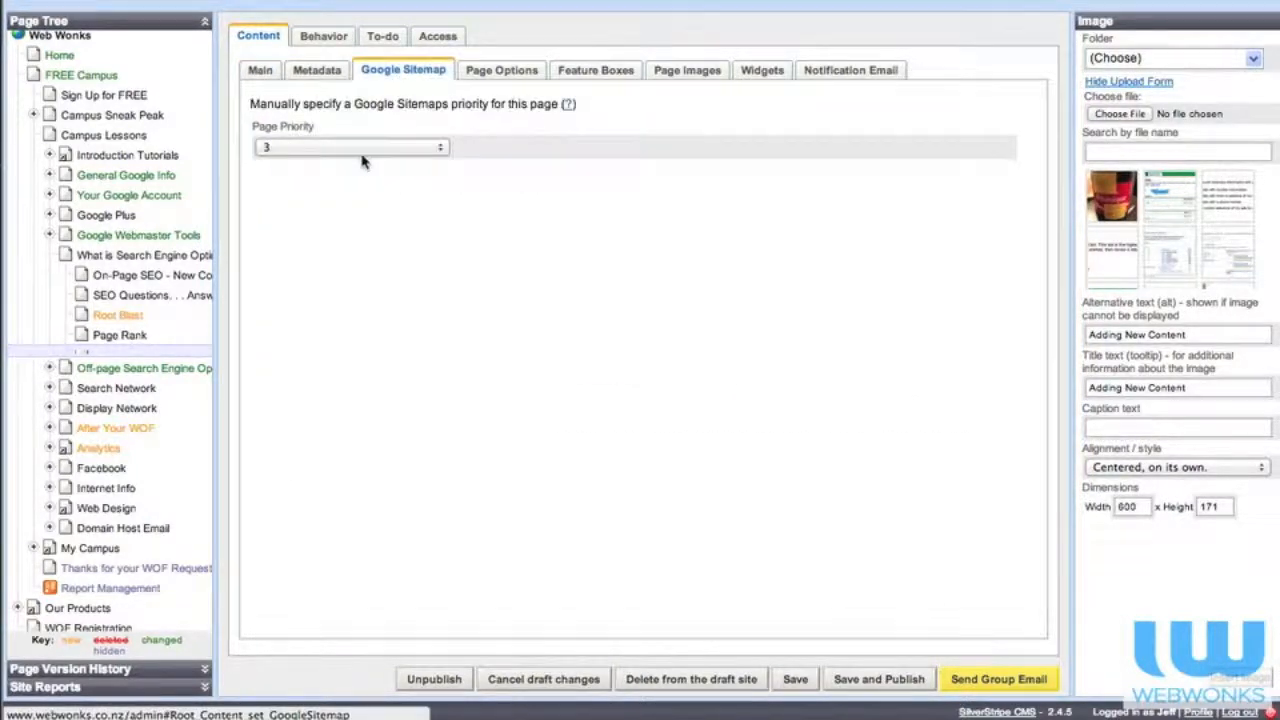
left_click(345, 148)
key("Return")
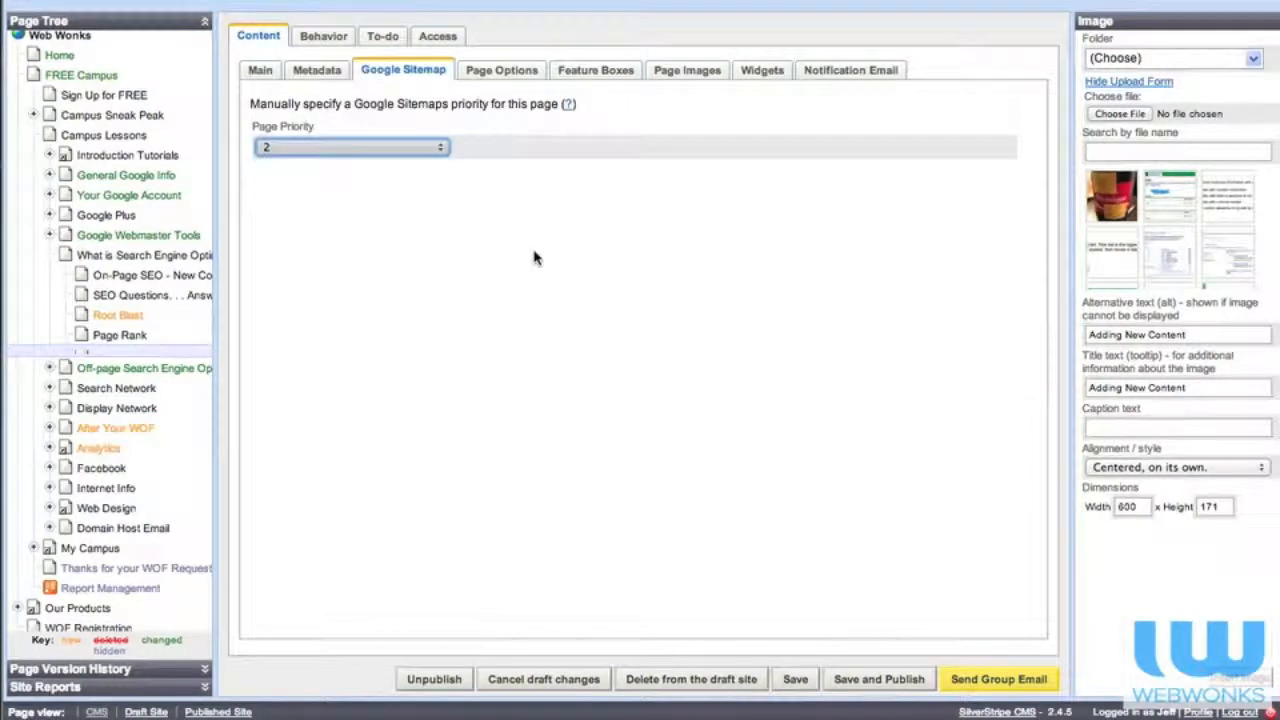
Set the page's Video Embed and Print Page Button options to Active.
left_click(486, 70)
left_click(335, 143)
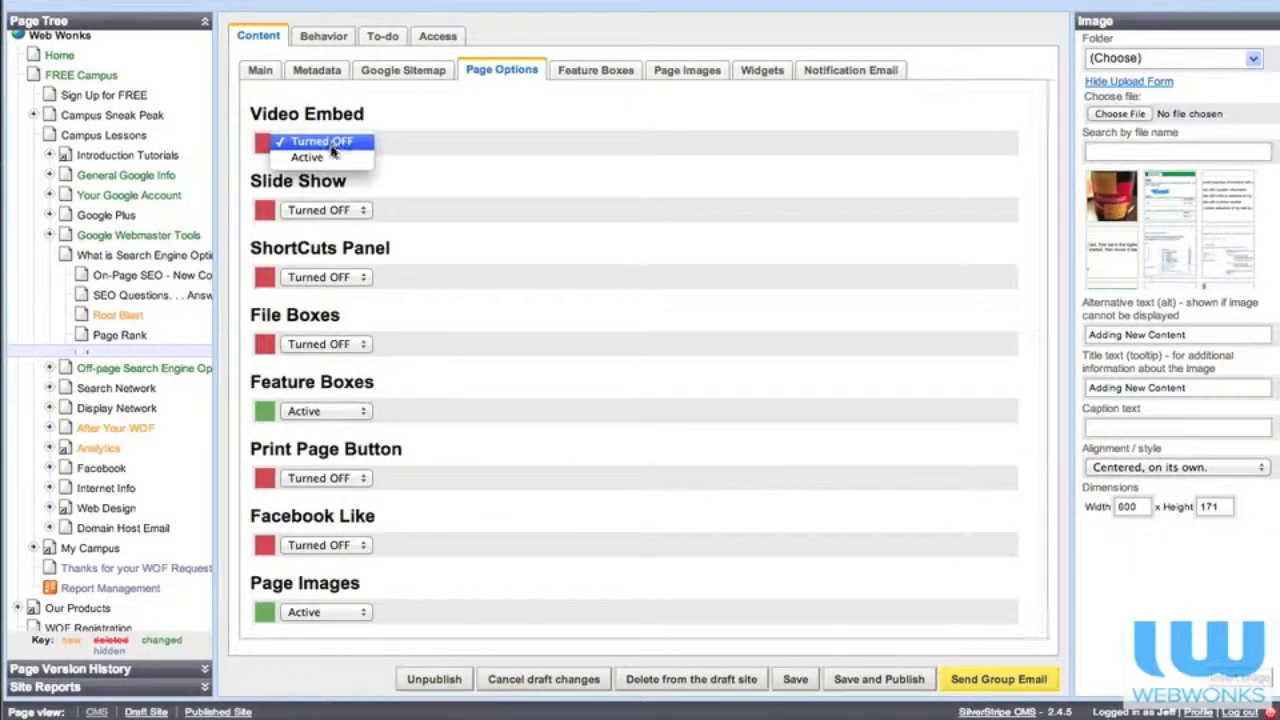
left_click(329, 162)
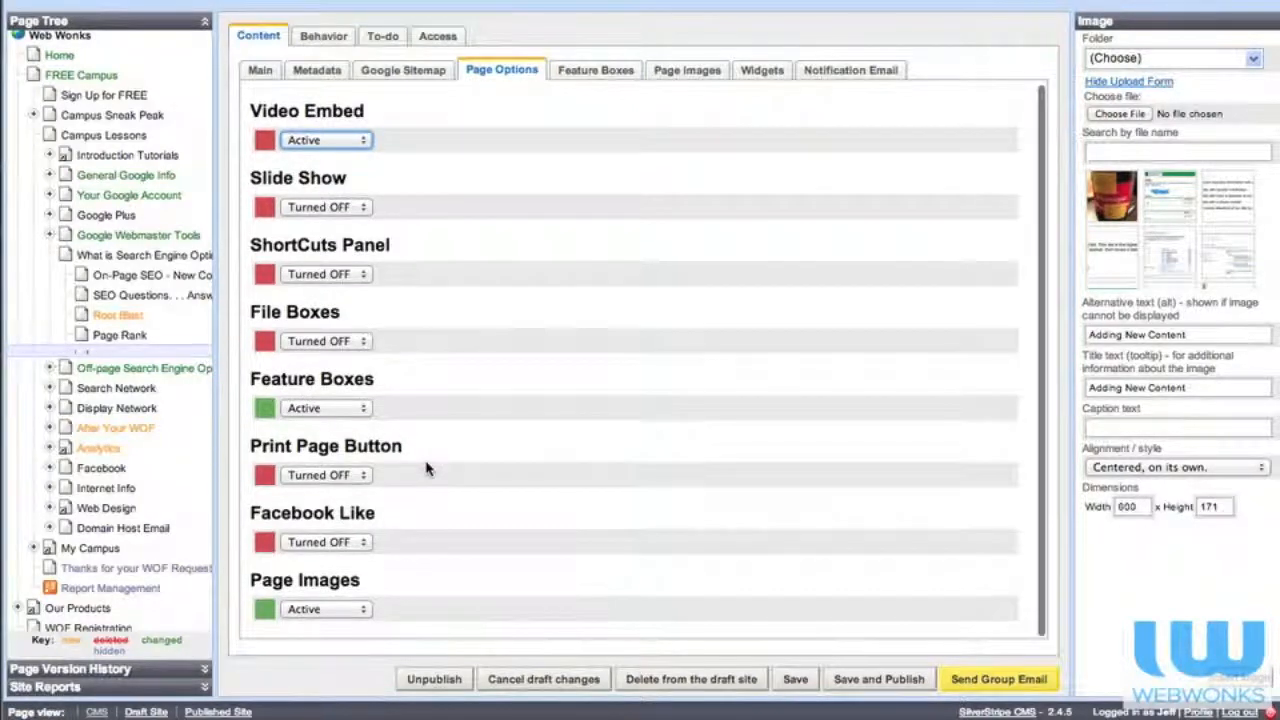
left_click(357, 477)
left_click(447, 467)
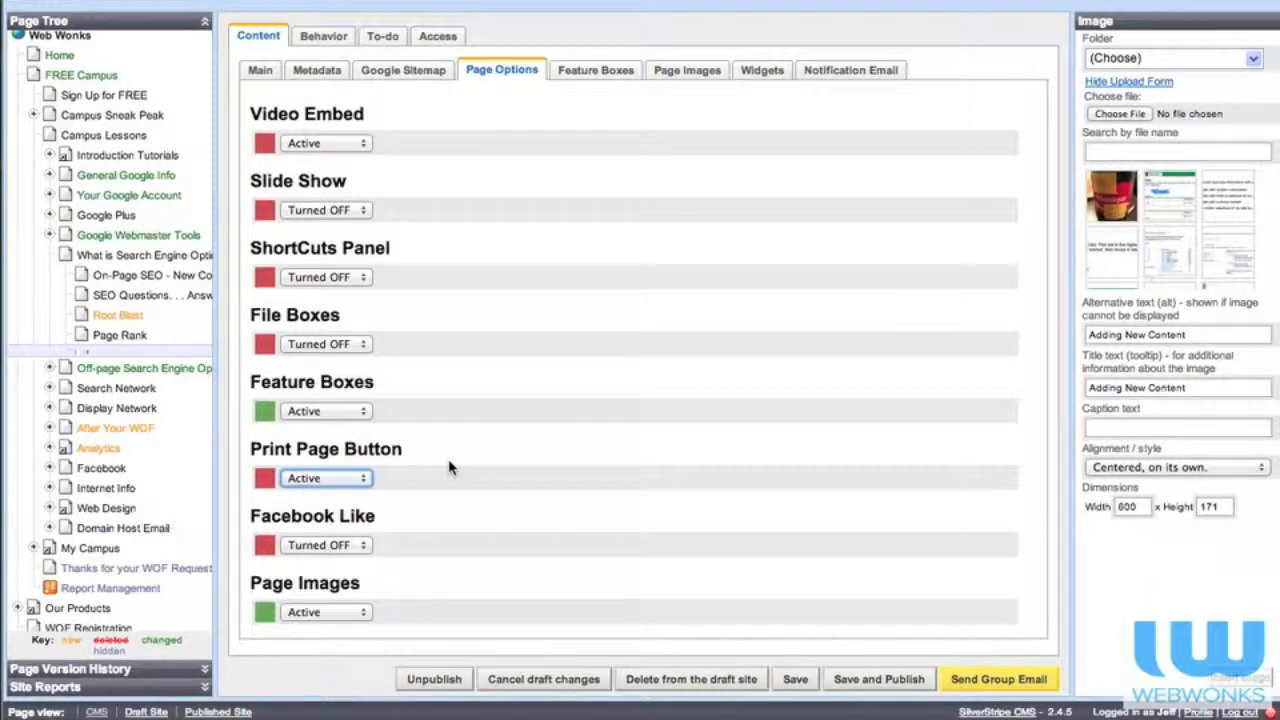
Add Campus-lesson-Webmaster-Tools-Submitting-New-Content3.png as a page image, floated right inside and above the content, and save the page.
left_click(690, 70)
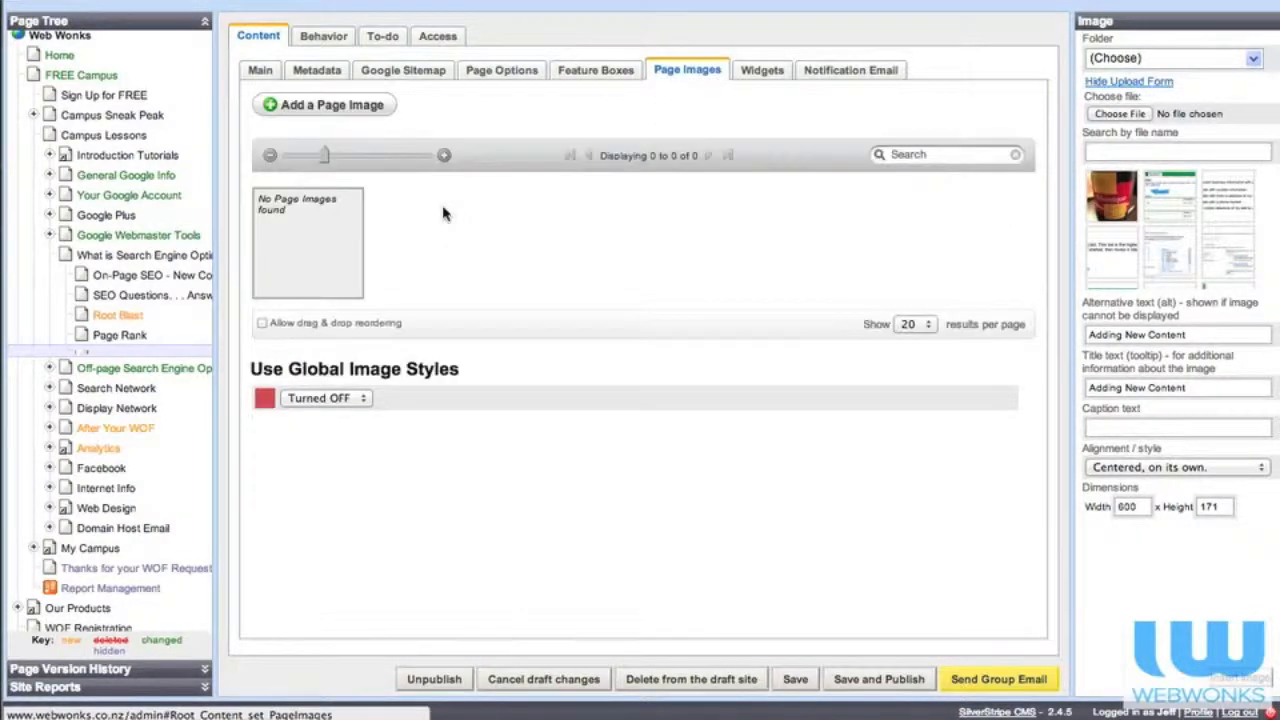
left_click(330, 106)
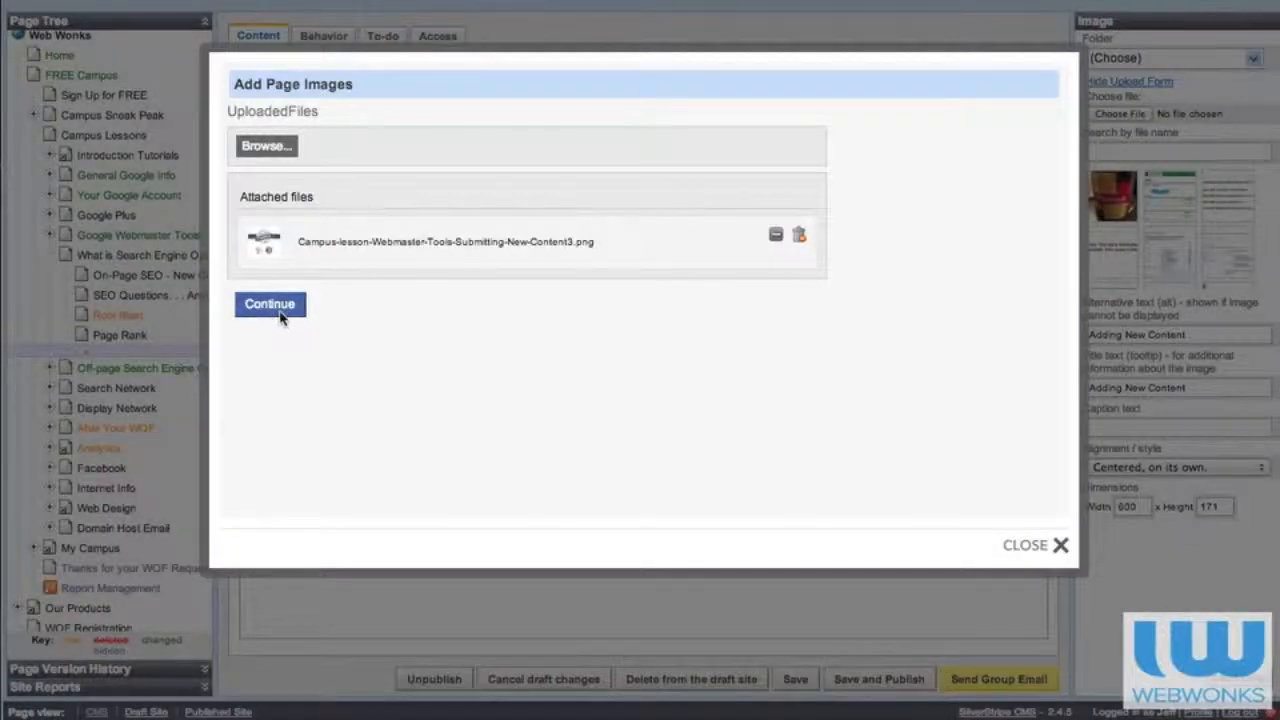
left_click(281, 312)
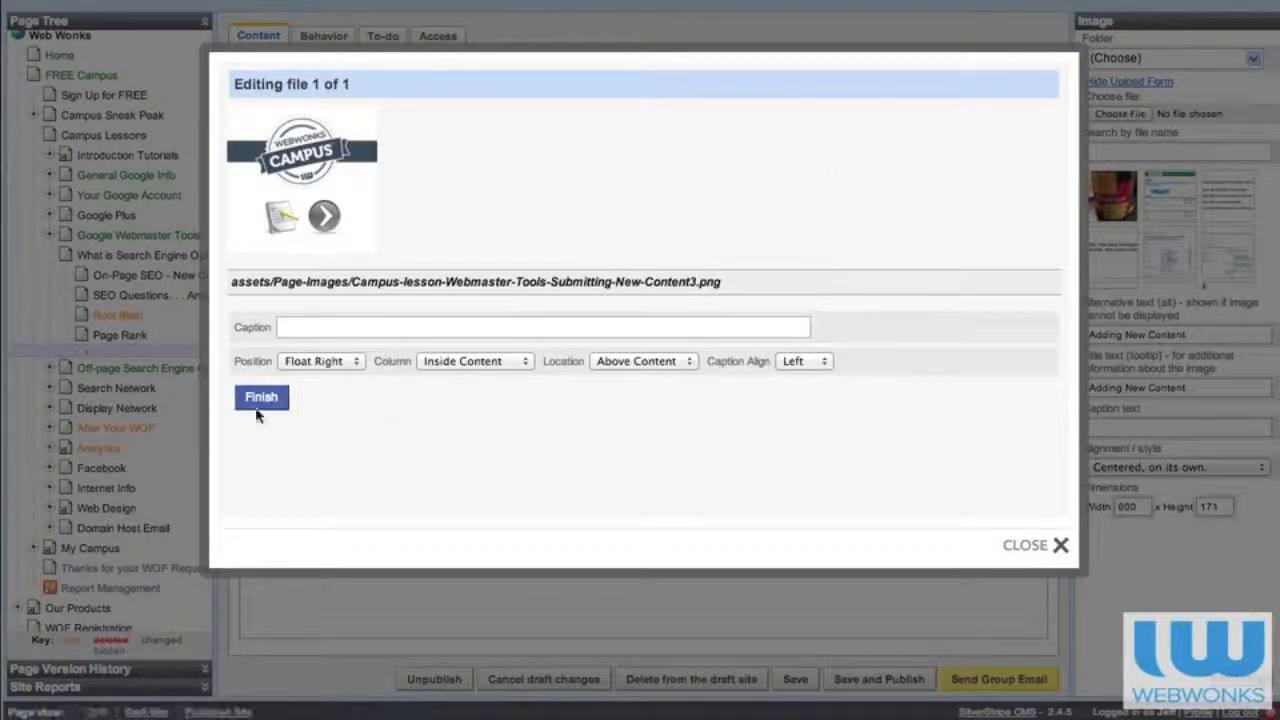
key("Return")
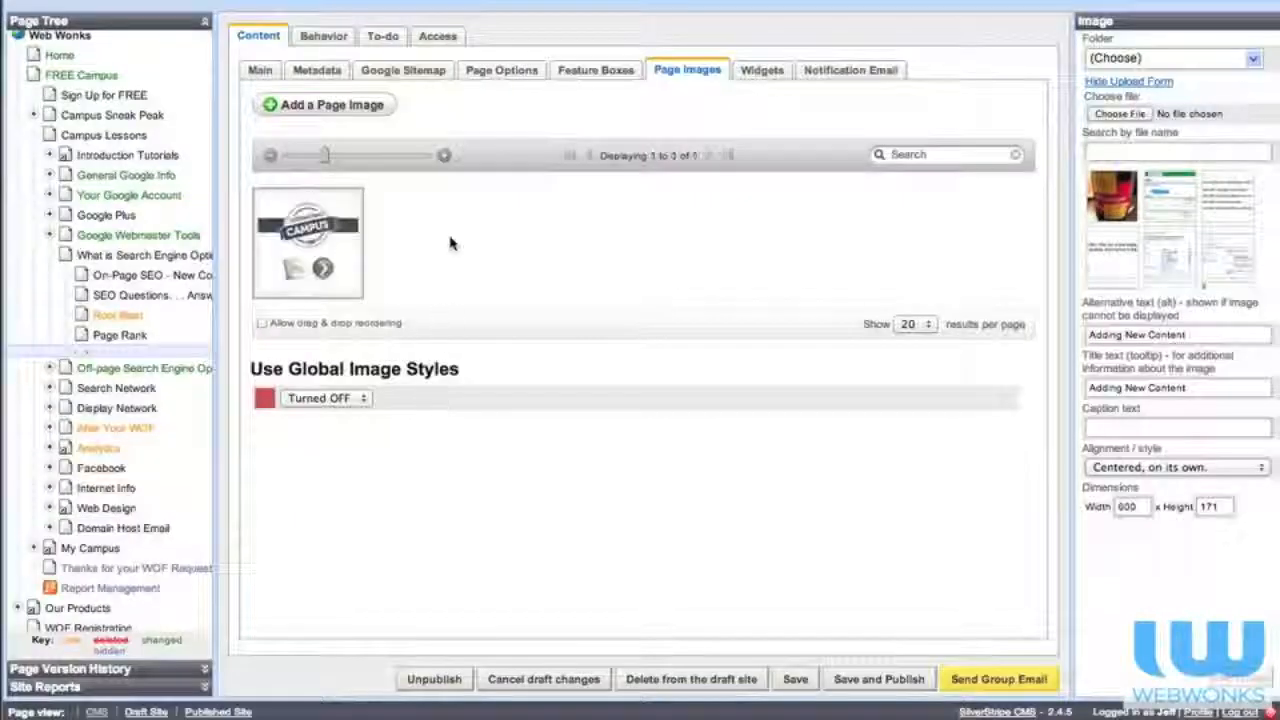
left_click(510, 72)
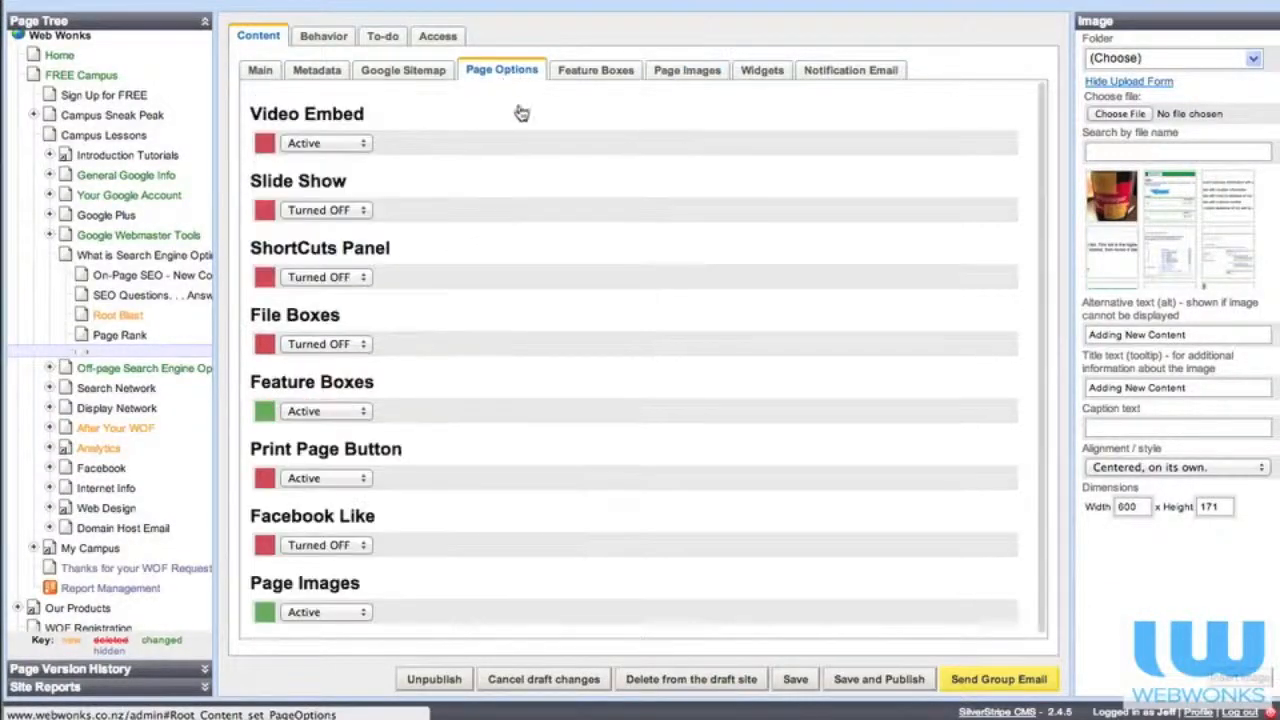
left_click(795, 679)
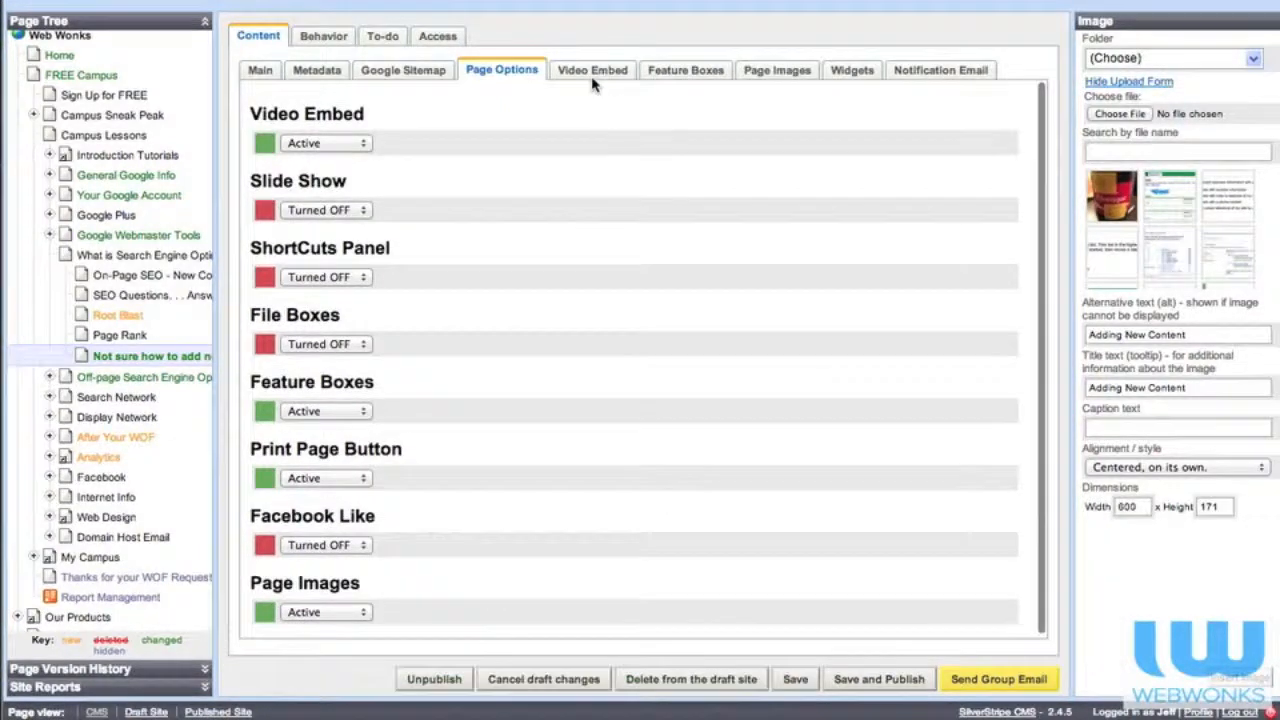
Set the page's video embed configuration to 1 video per row.
left_click(593, 72)
left_click(357, 277)
left_click(350, 263)
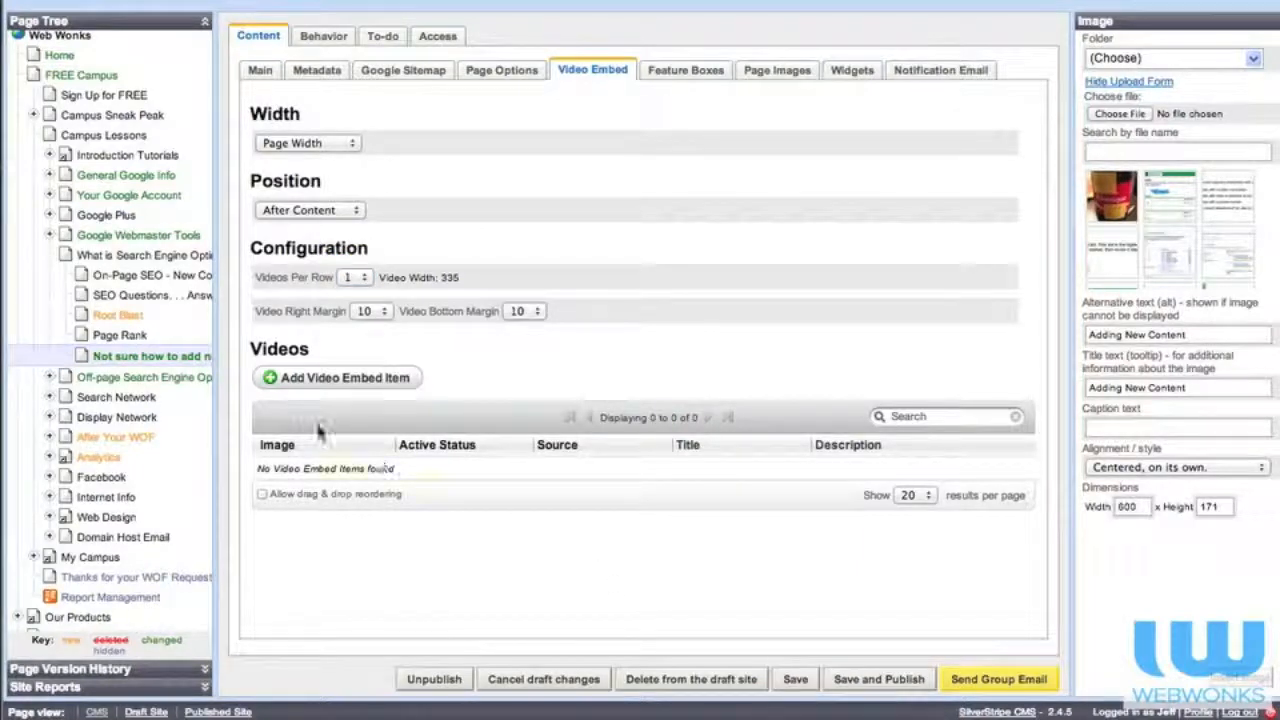
Start a new video embed item with "Adding New Content" as its reference name and title.
left_click(326, 384)
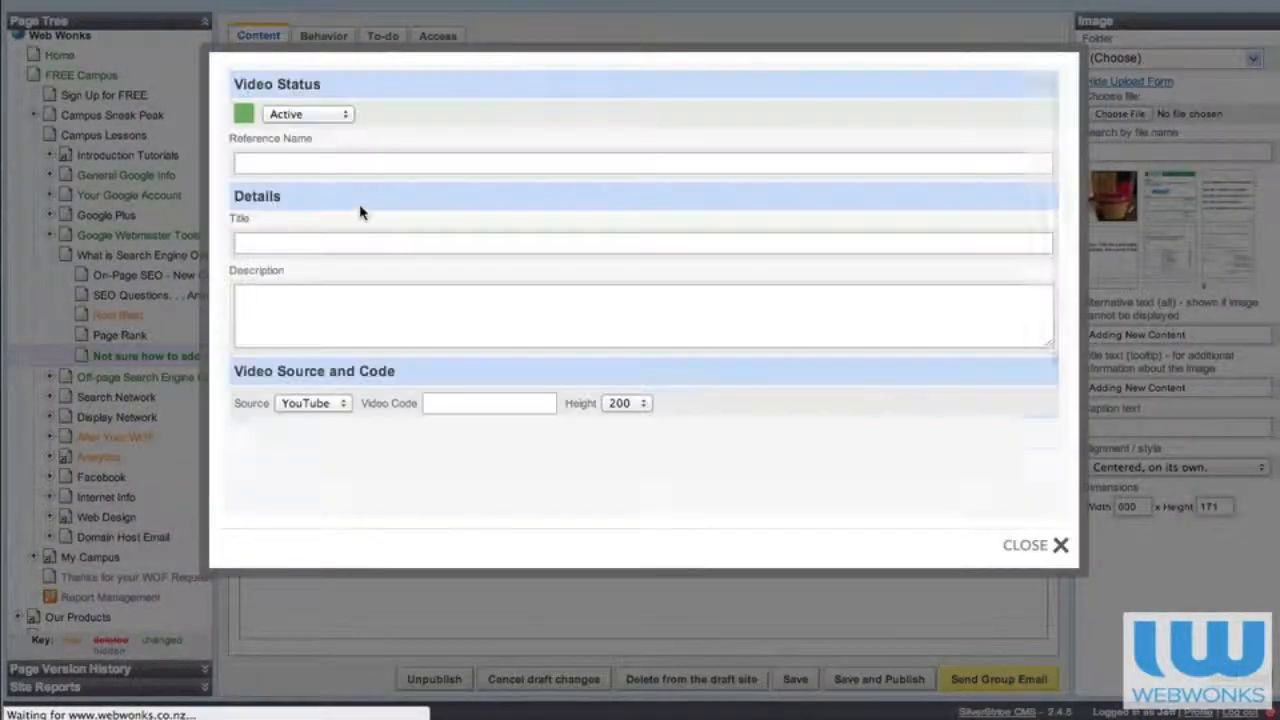
left_click(292, 163)
type("Adding New Content")
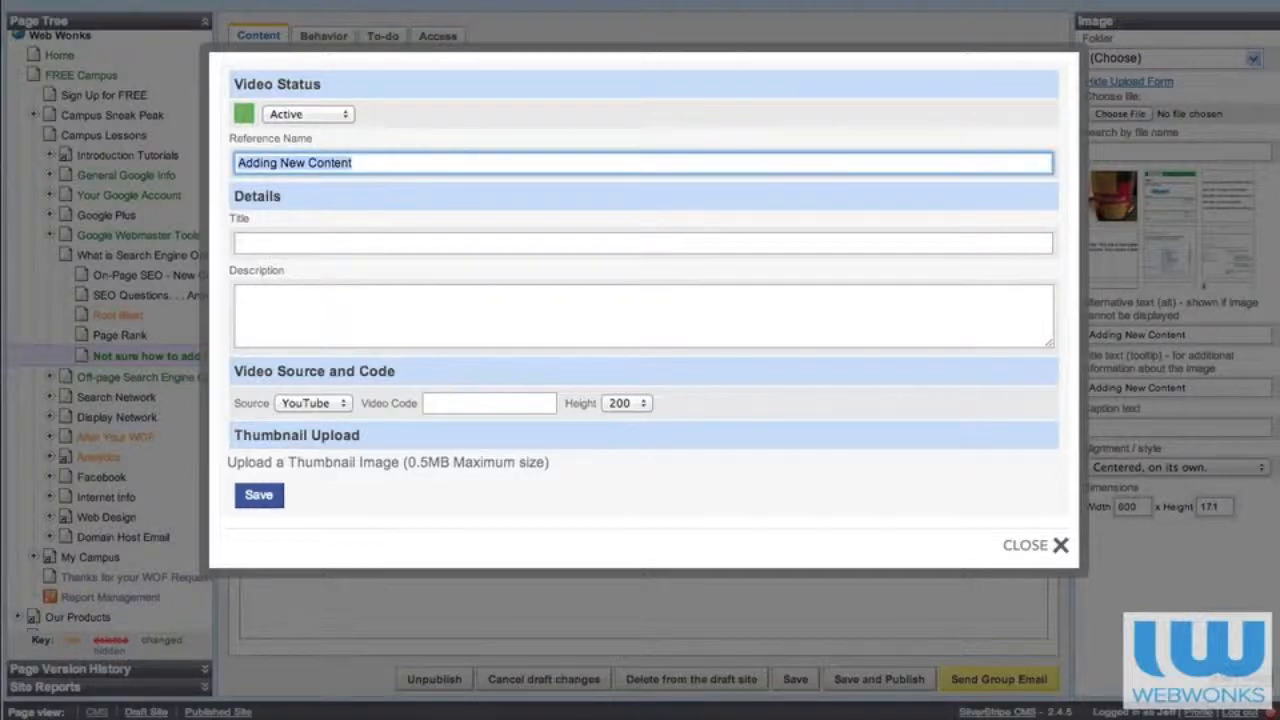
key("Tab")
key("ctrl+v")
left_click(436, 314)
Set the YouTube video's height to 360, save the video item and close its form.
left_click(627, 403)
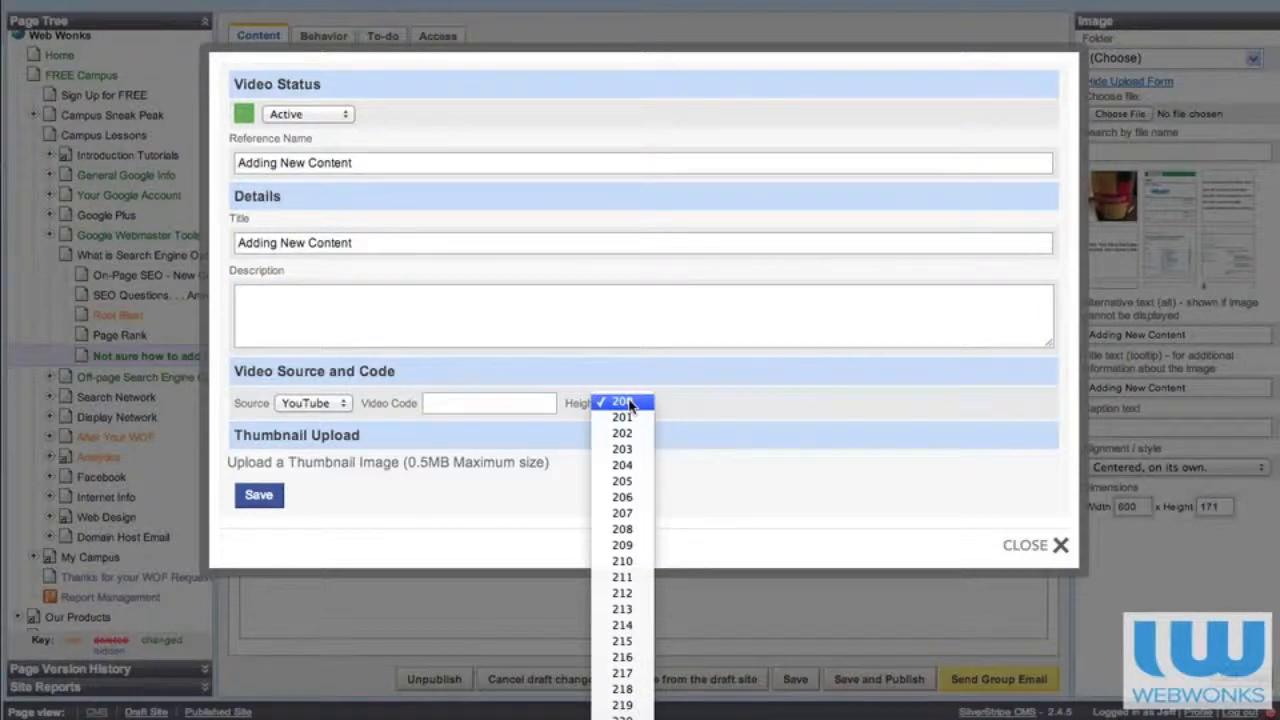
left_click(629, 404)
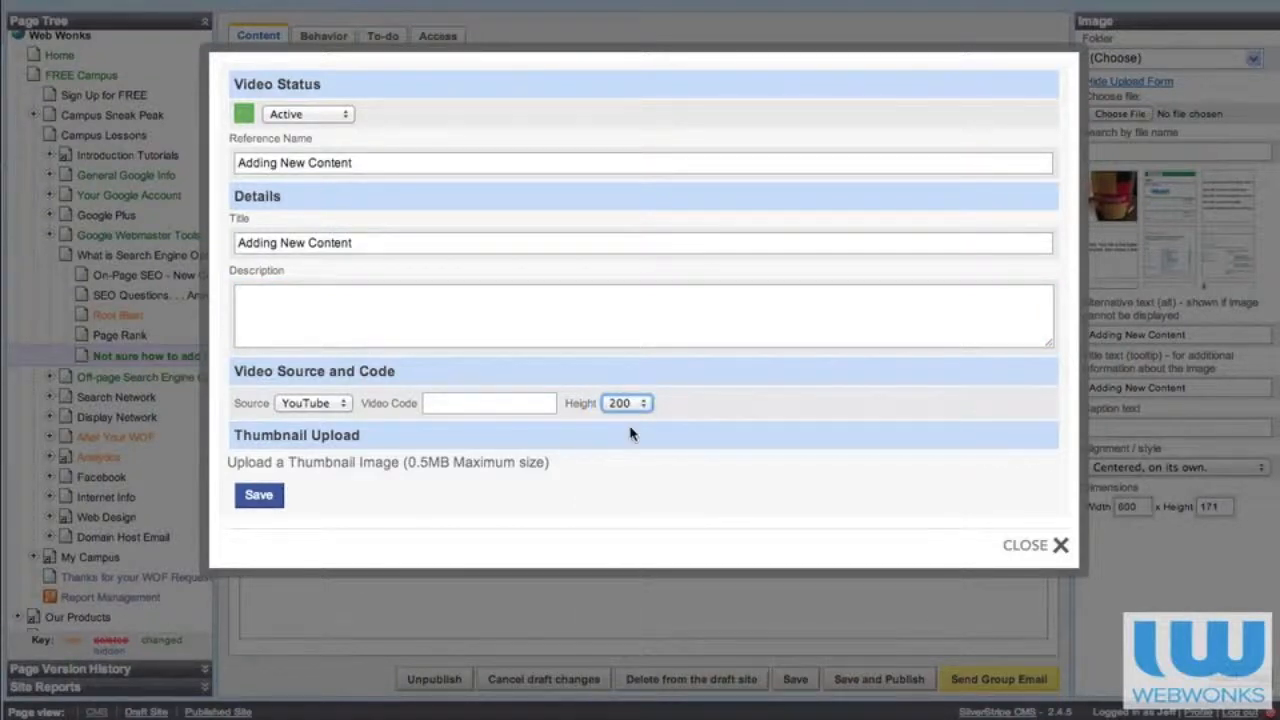
left_click(629, 410)
scroll(628, 412, "down", 10)
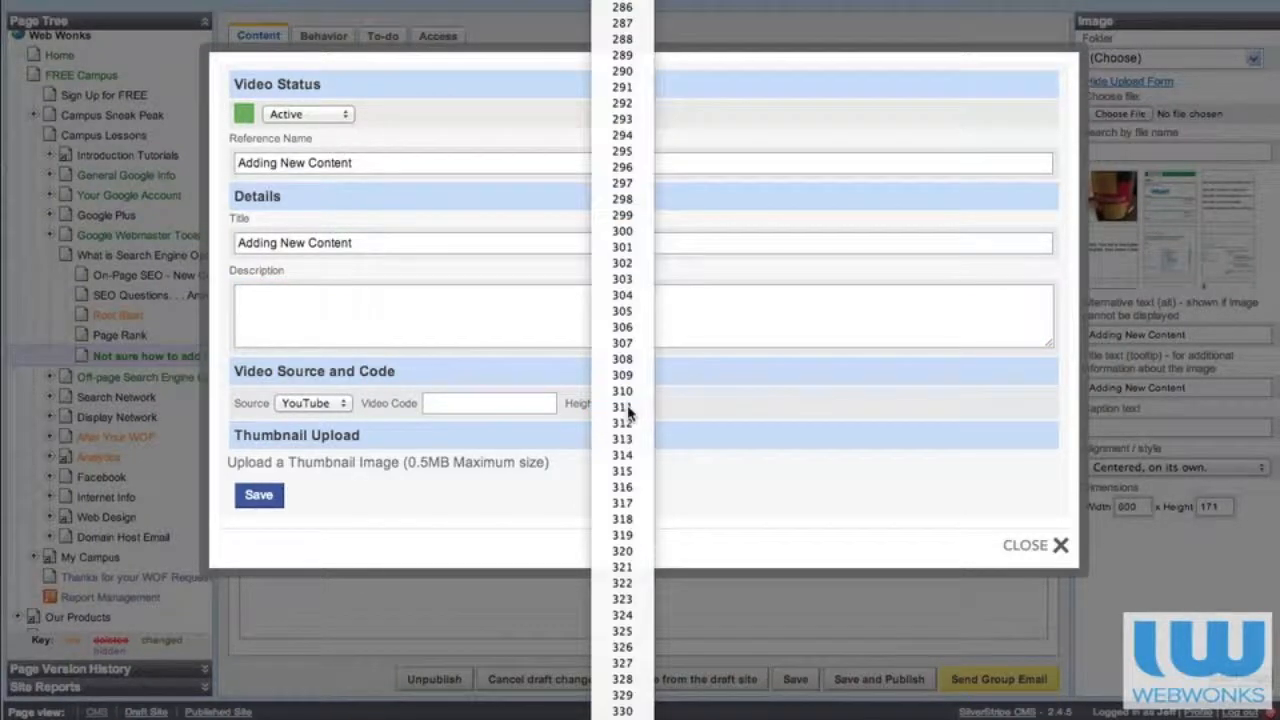
left_click(629, 411)
left_click(466, 403)
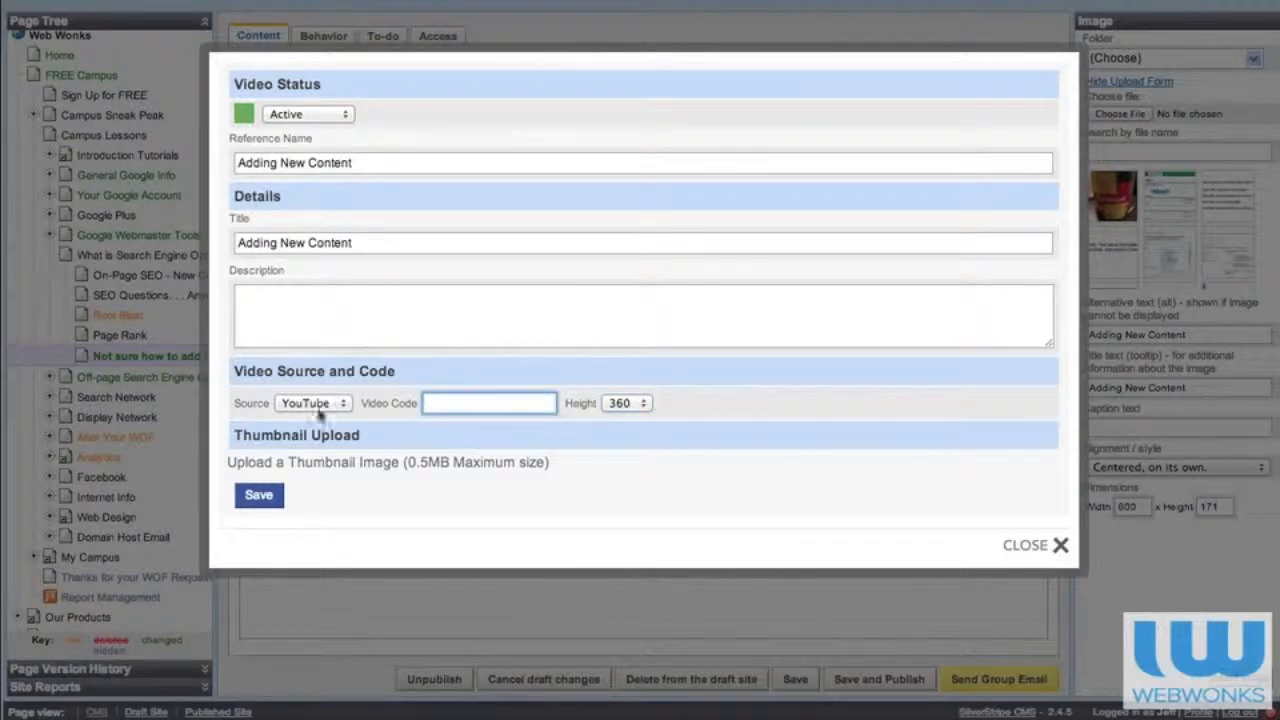
left_click(280, 494)
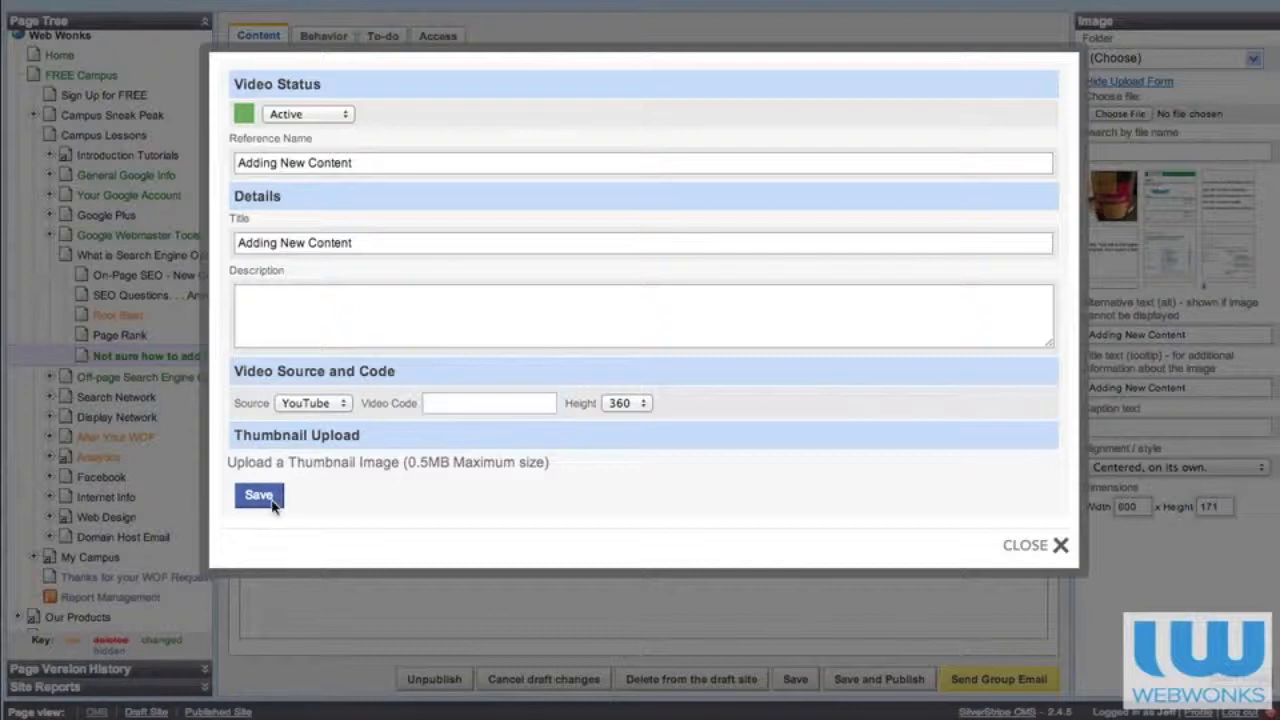
left_click(1018, 548)
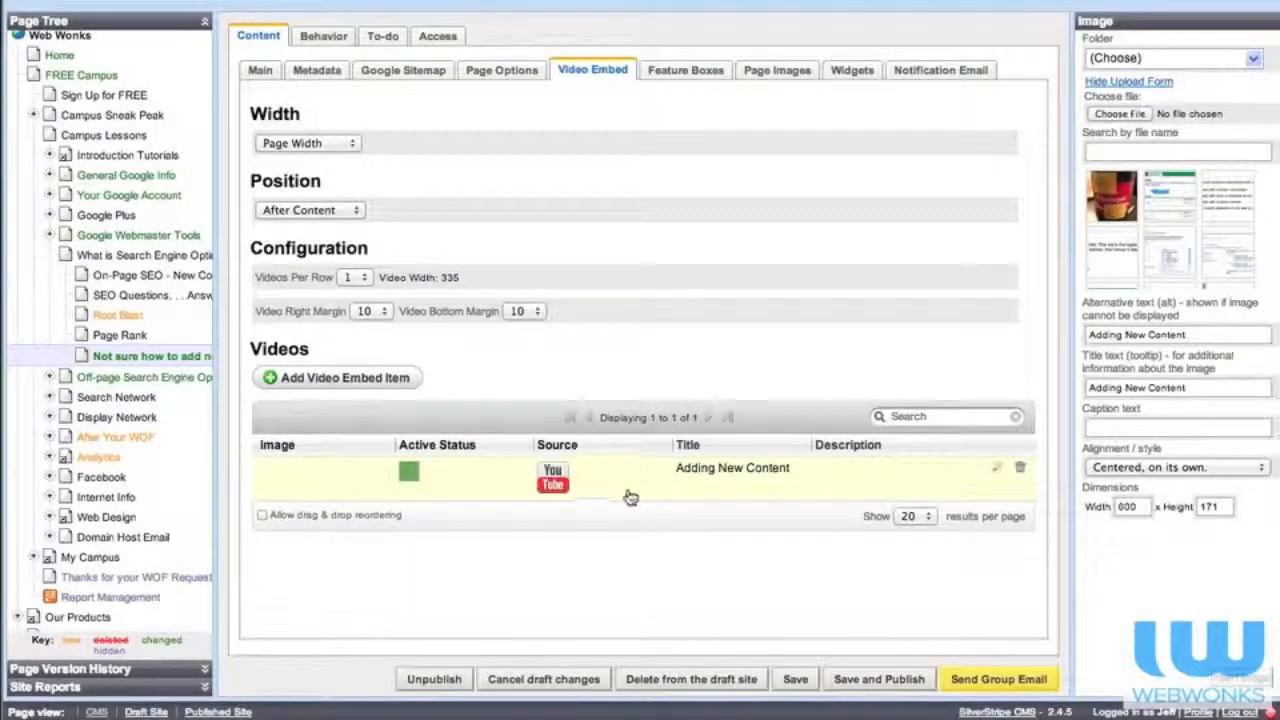
Review the page's behavior settings and body content down to the Task section, and publish the page.
left_click(330, 40)
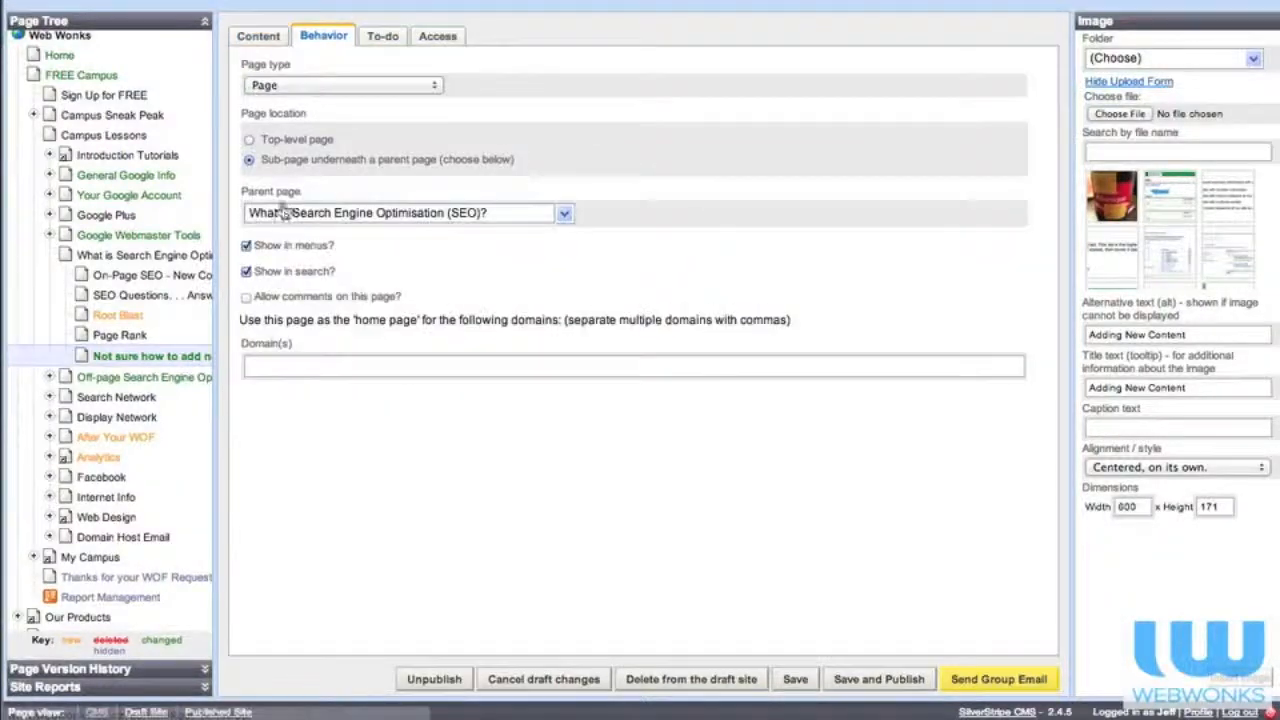
left_click(259, 38)
left_click(259, 70)
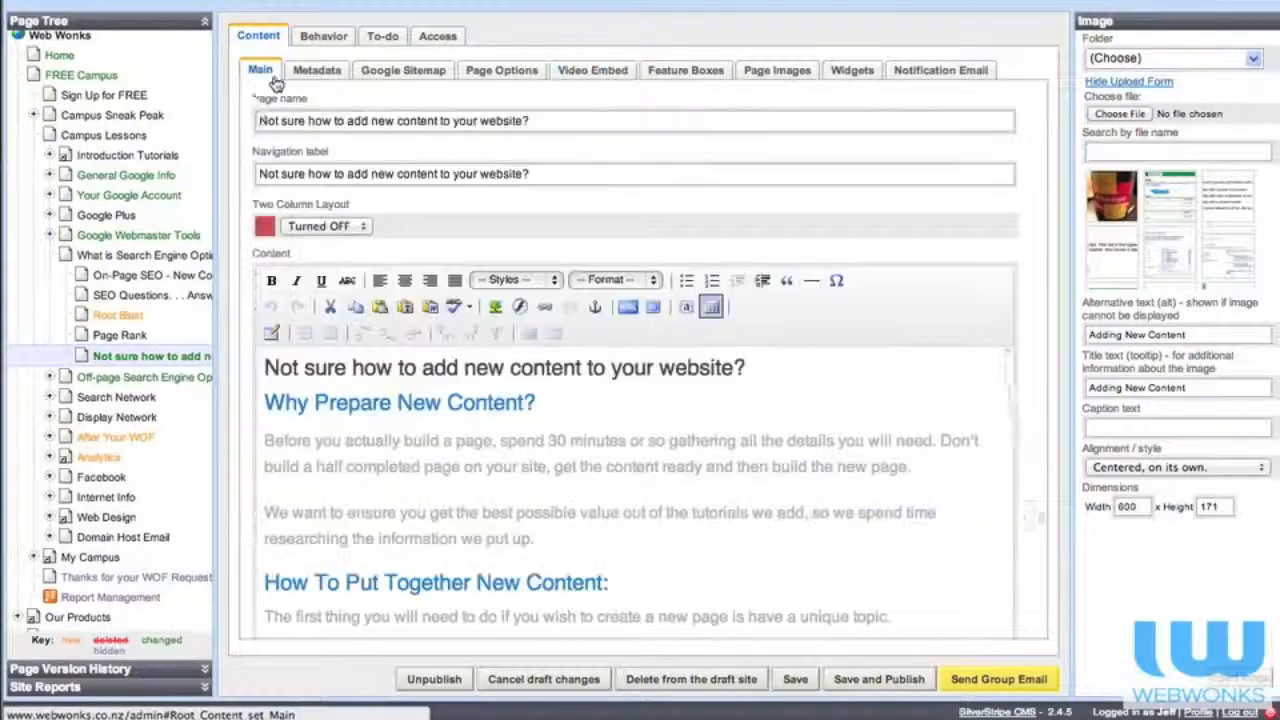
scroll(533, 480, "down", 5)
scroll(533, 480, "down", 15)
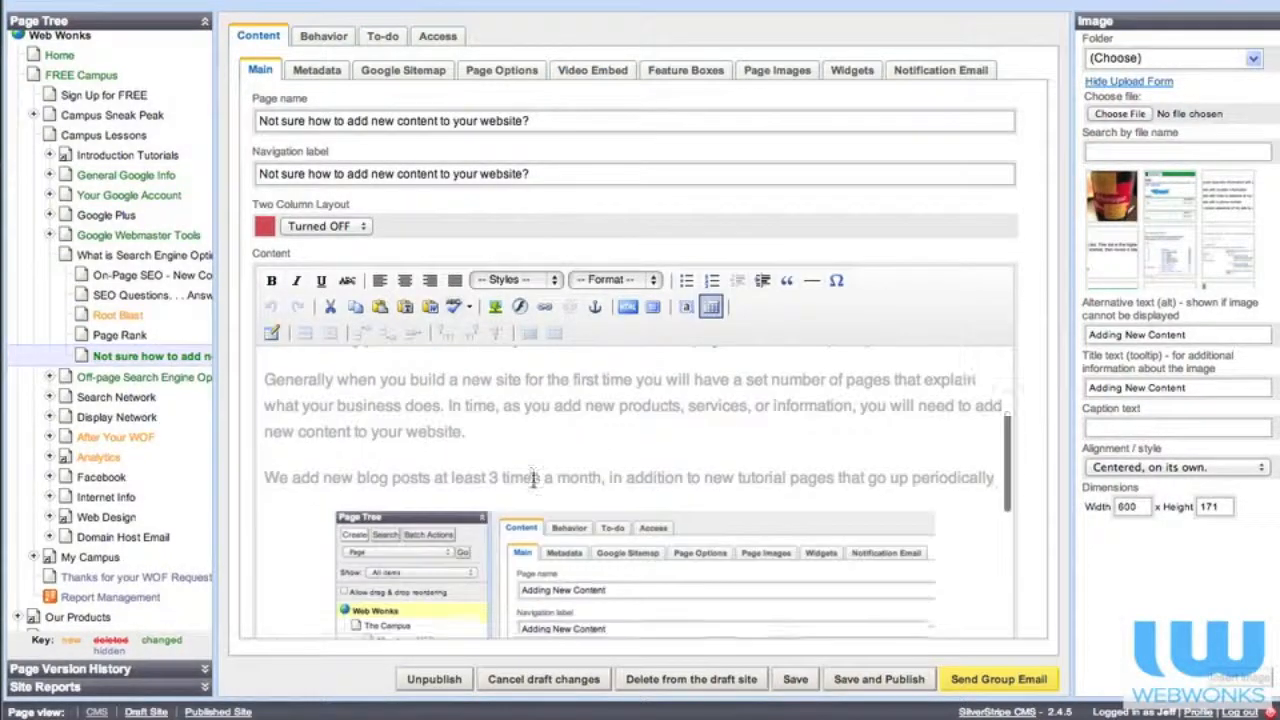
scroll(533, 480, "down", 5)
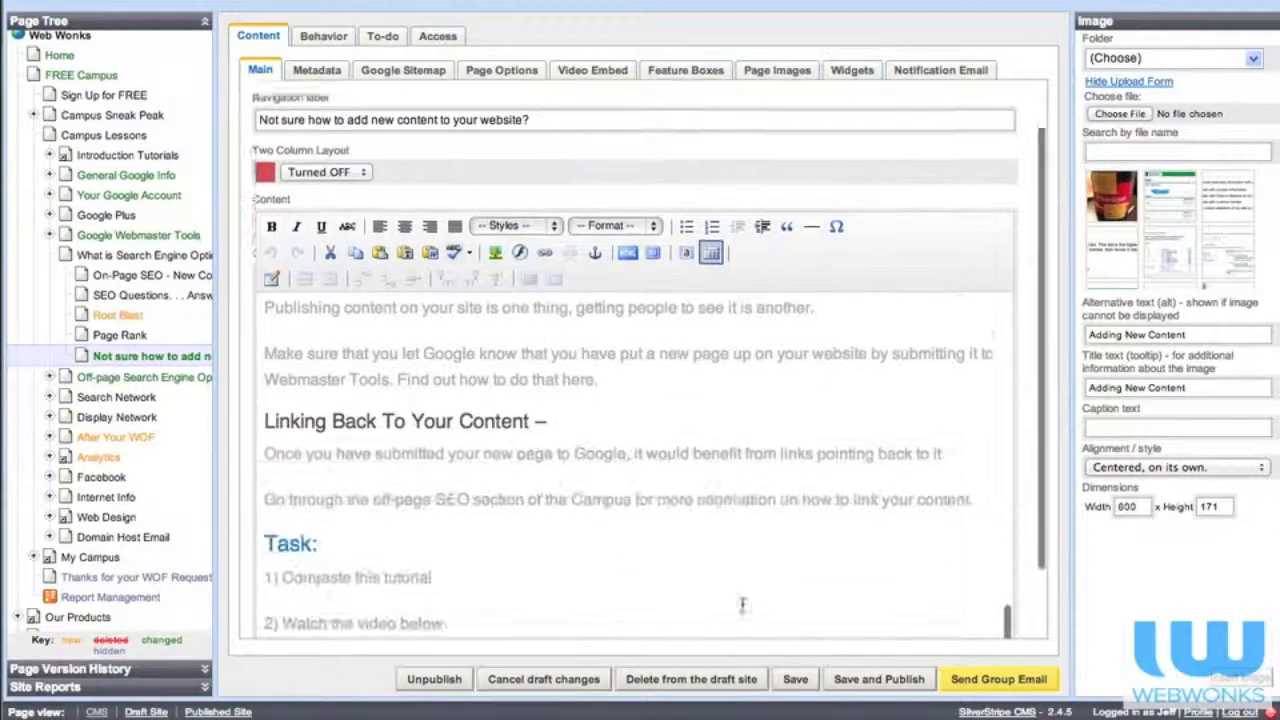
left_click(879, 679)
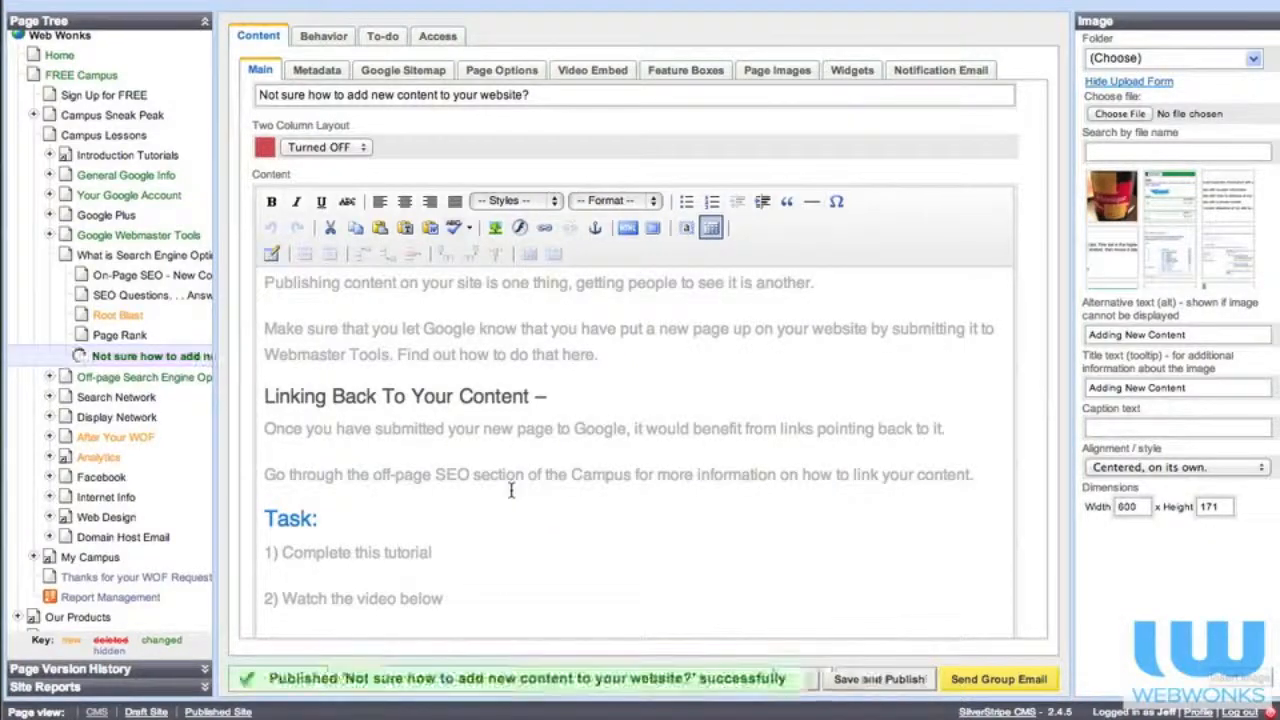
Open the published page and examine its image, text, embedded video and comment form.
left_click(240, 711)
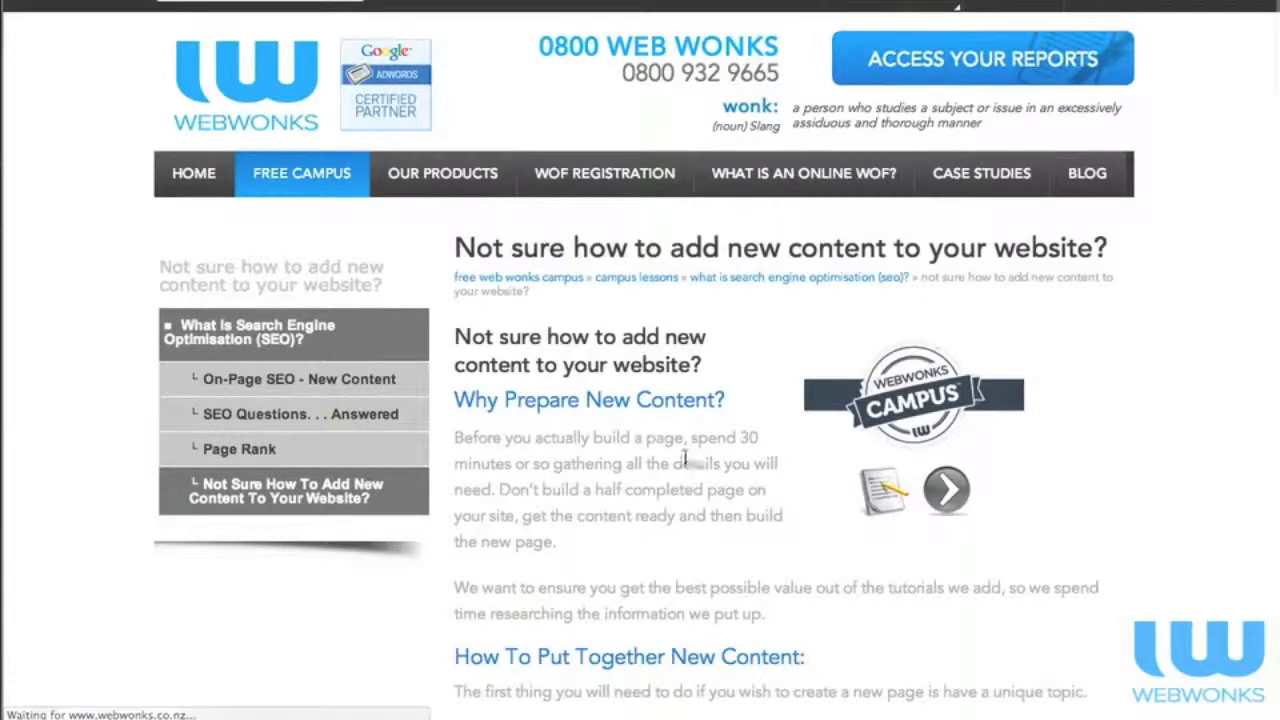
scroll(628, 457, "down", 9)
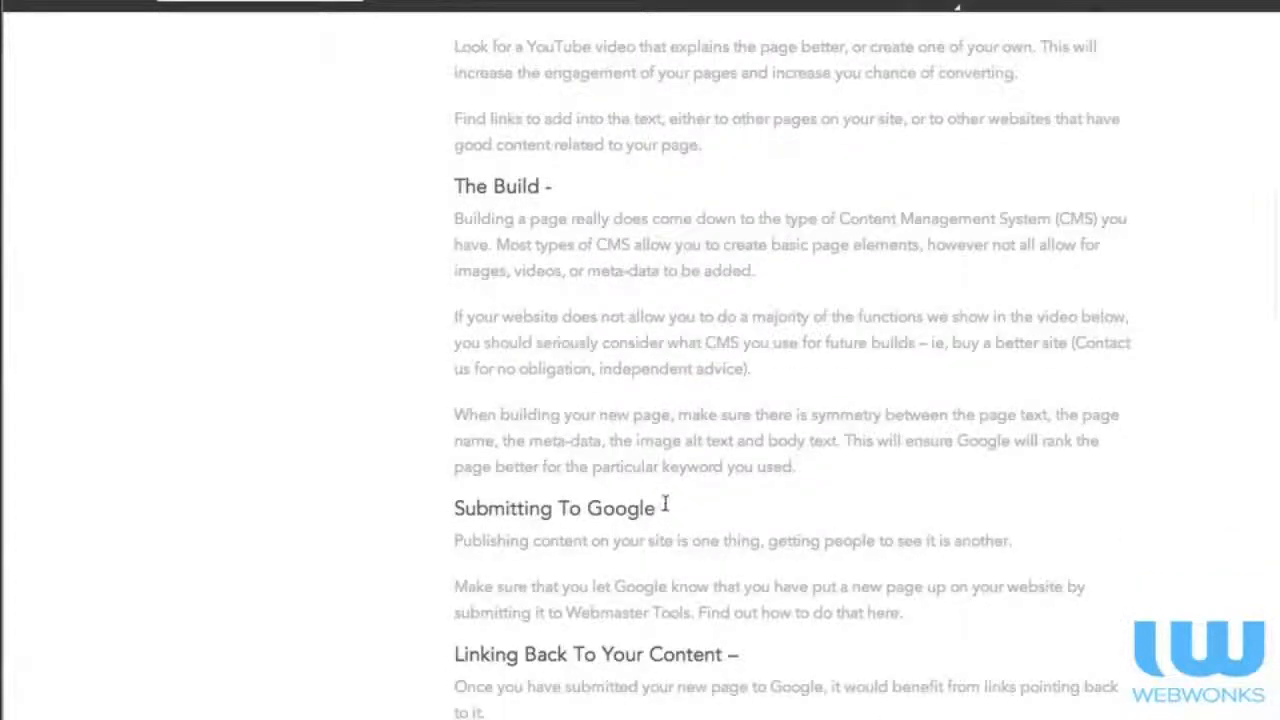
scroll(666, 508, "down", 6)
scroll(666, 509, "down", 2)
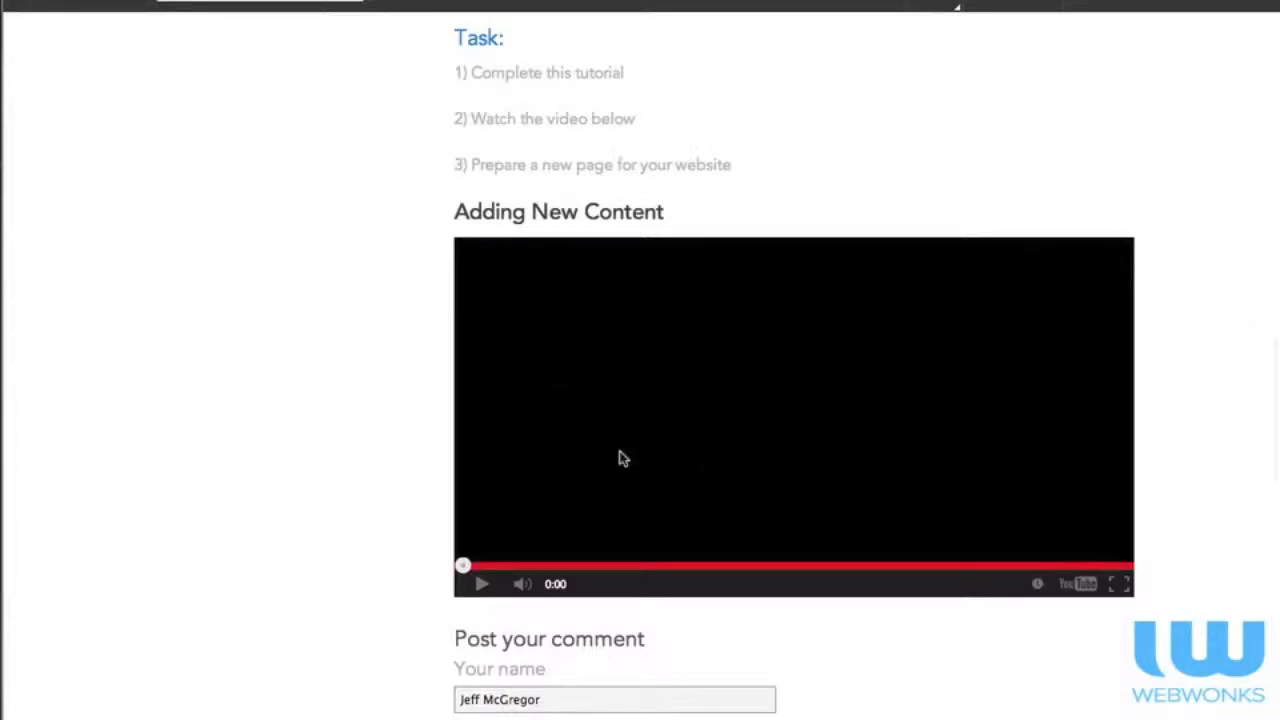
scroll(344, 428, "down", 7)
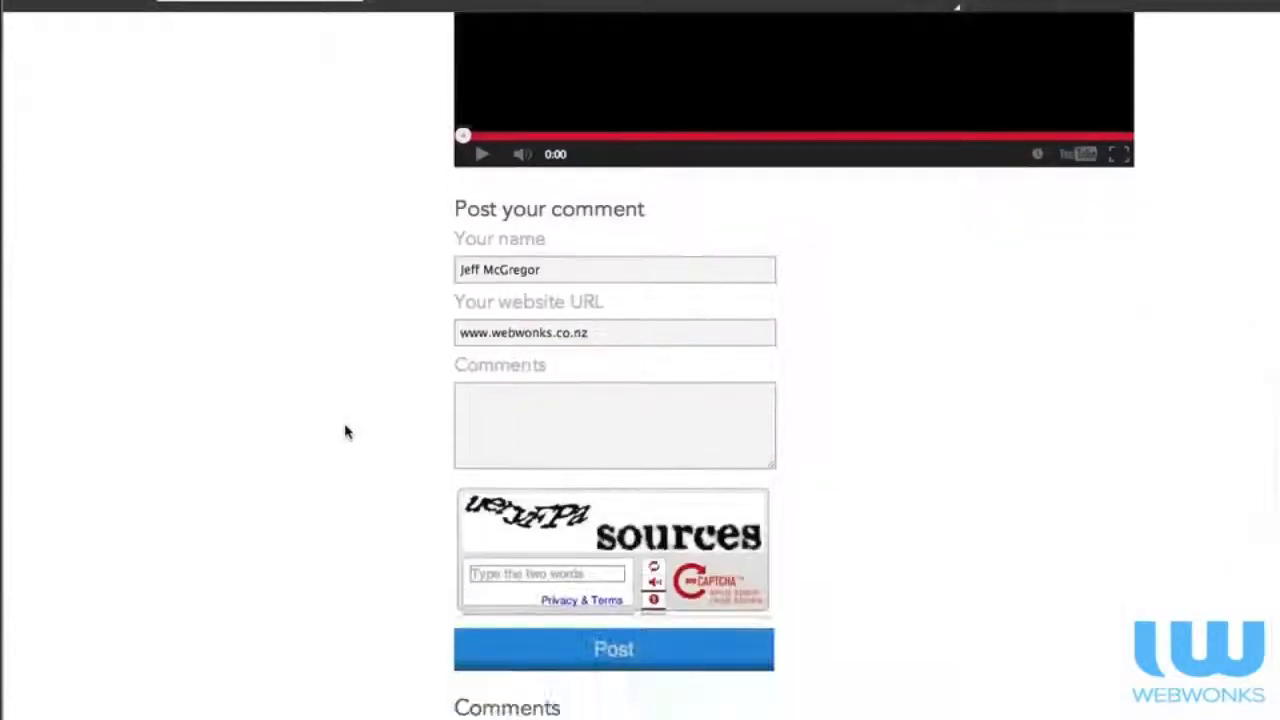
View the published page's source code and highlight the text of its title tag.
right_click(1017, 332)
left_click(1065, 457)
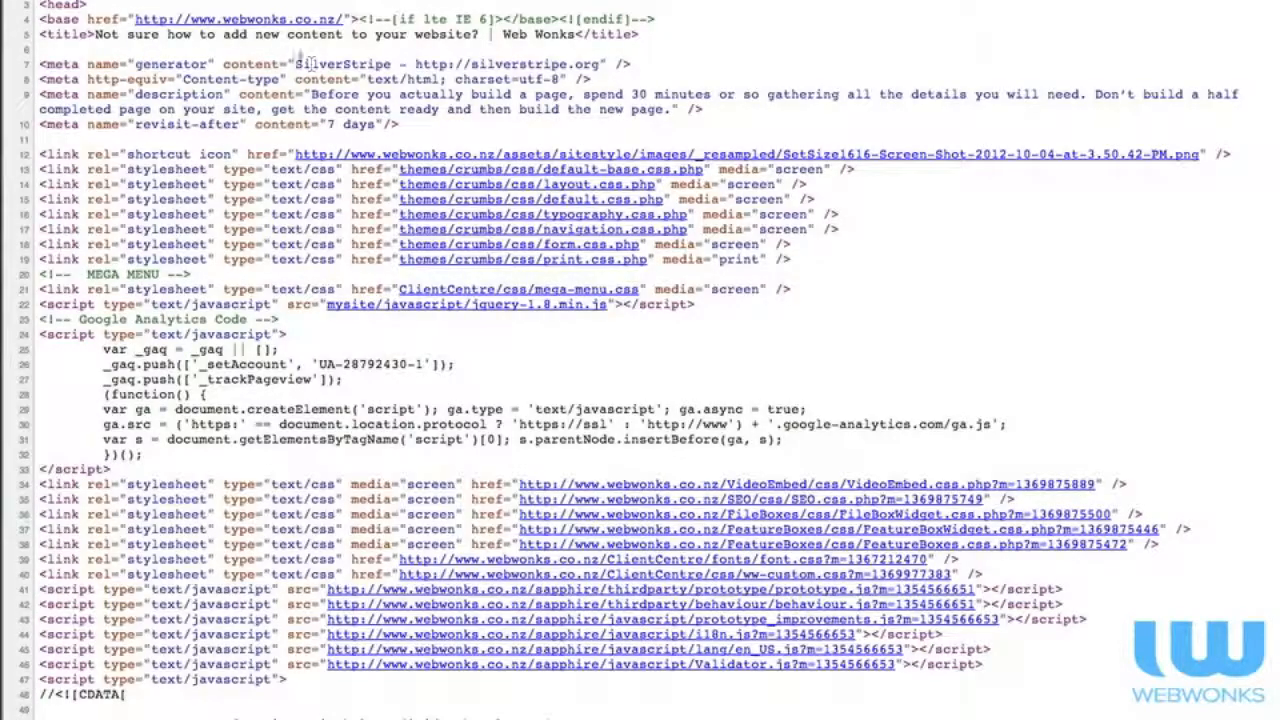
left_click_drag(119, 33, 577, 35)
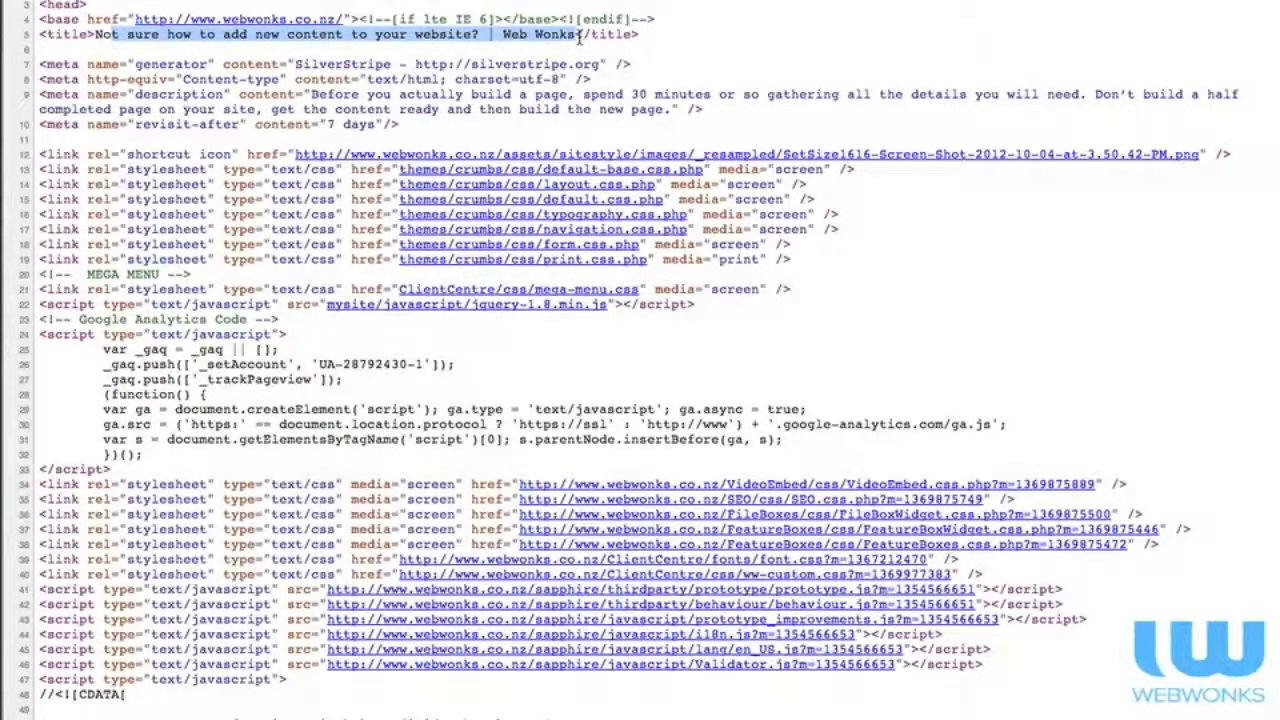
Highlight the text of the meta description in the page's source code, and return to the CMS editor.
left_click(318, 94)
left_click_drag(313, 94, 672, 110)
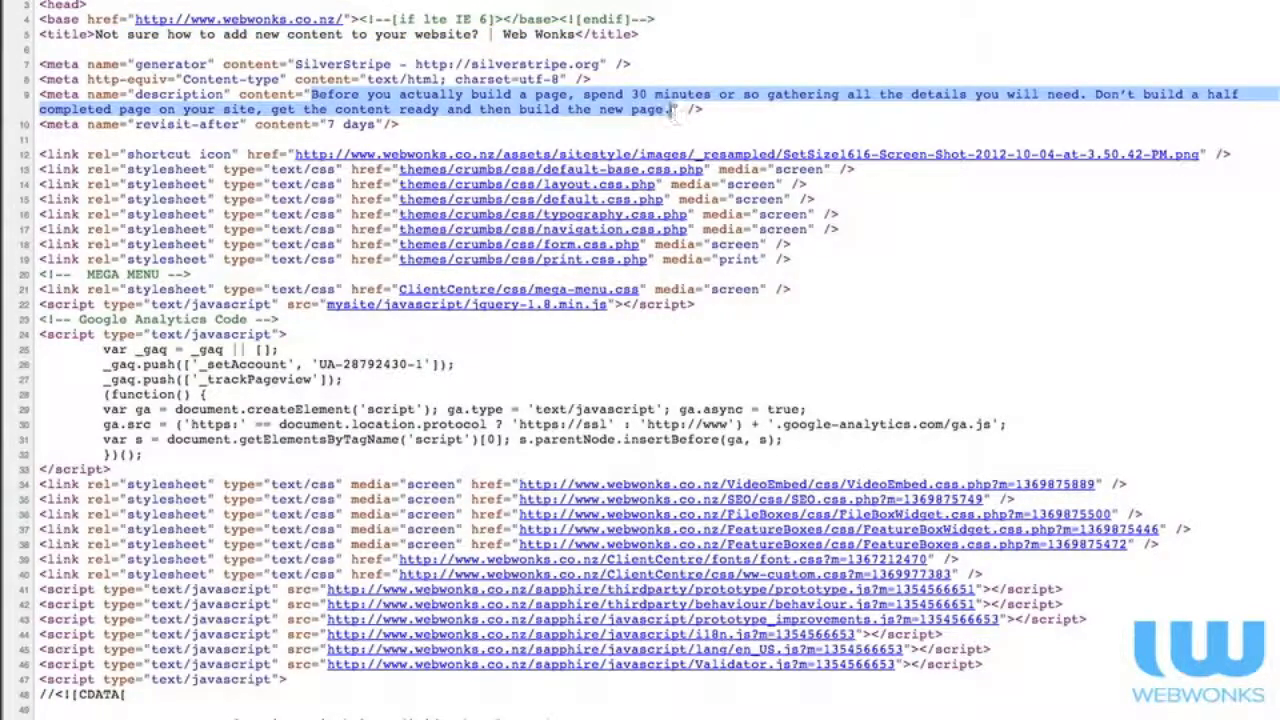
left_click(648, 59)
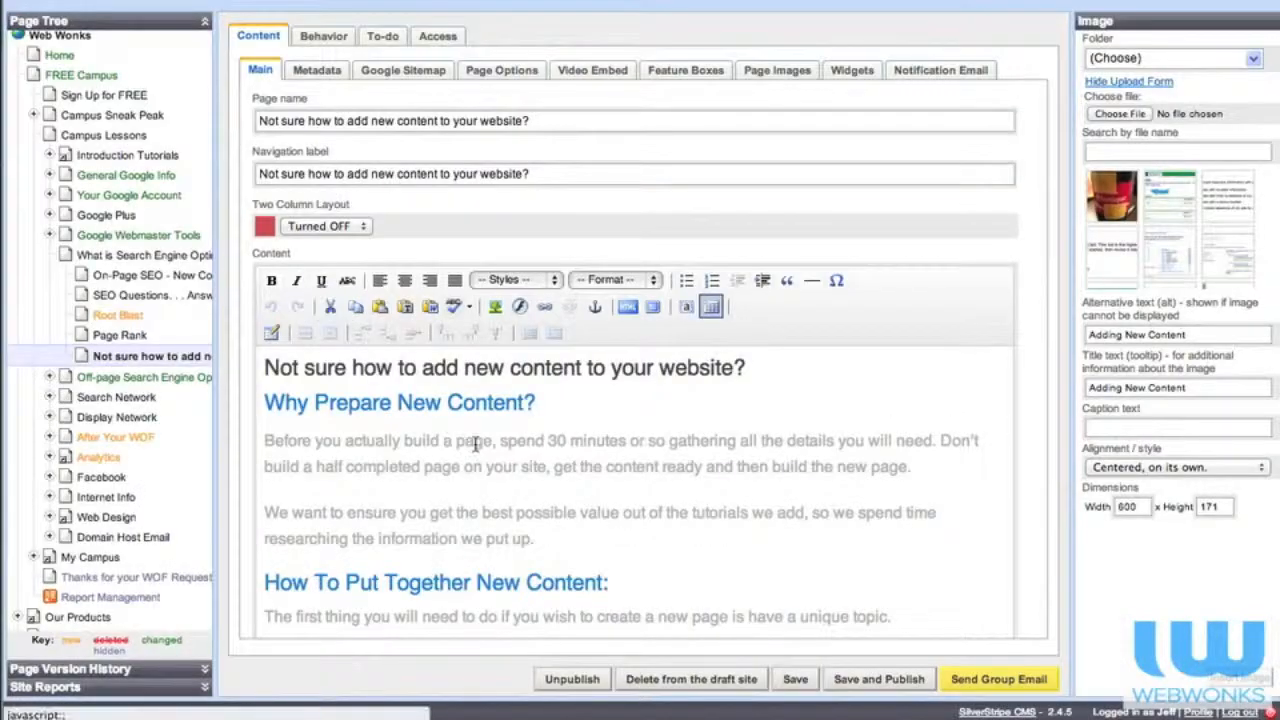
Link the Task line "1) Complete this tutorial" to the site page On-Page SEO - New Content, opening in a new window.
left_click(476, 444)
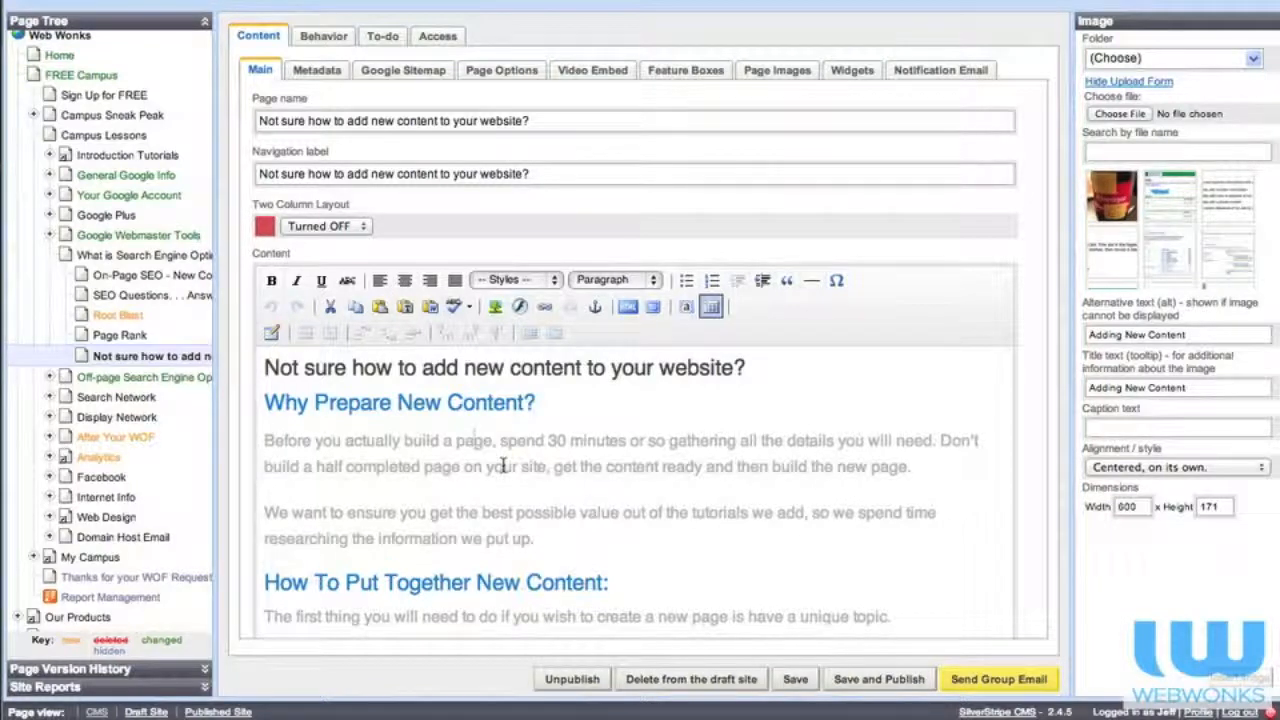
scroll(527, 492, "down", 10)
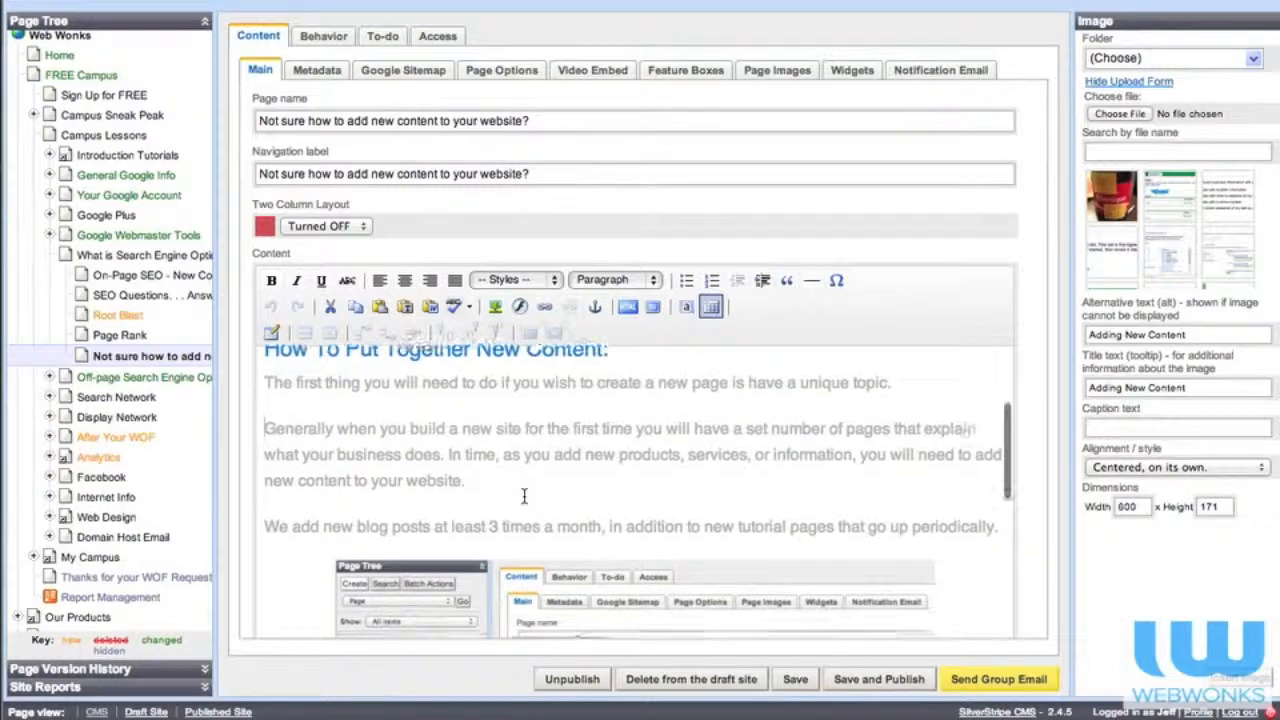
scroll(522, 496, "down", 10)
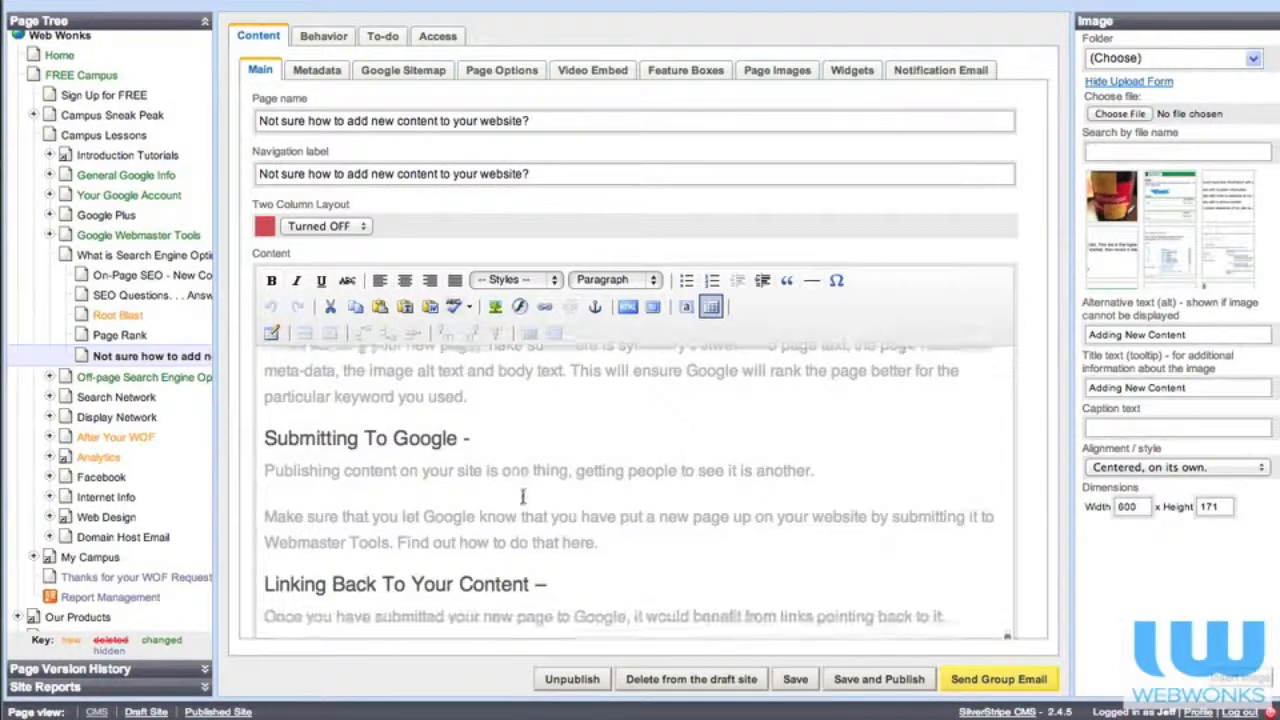
scroll(522, 496, "down", 2)
left_click_drag(486, 500, 259, 508)
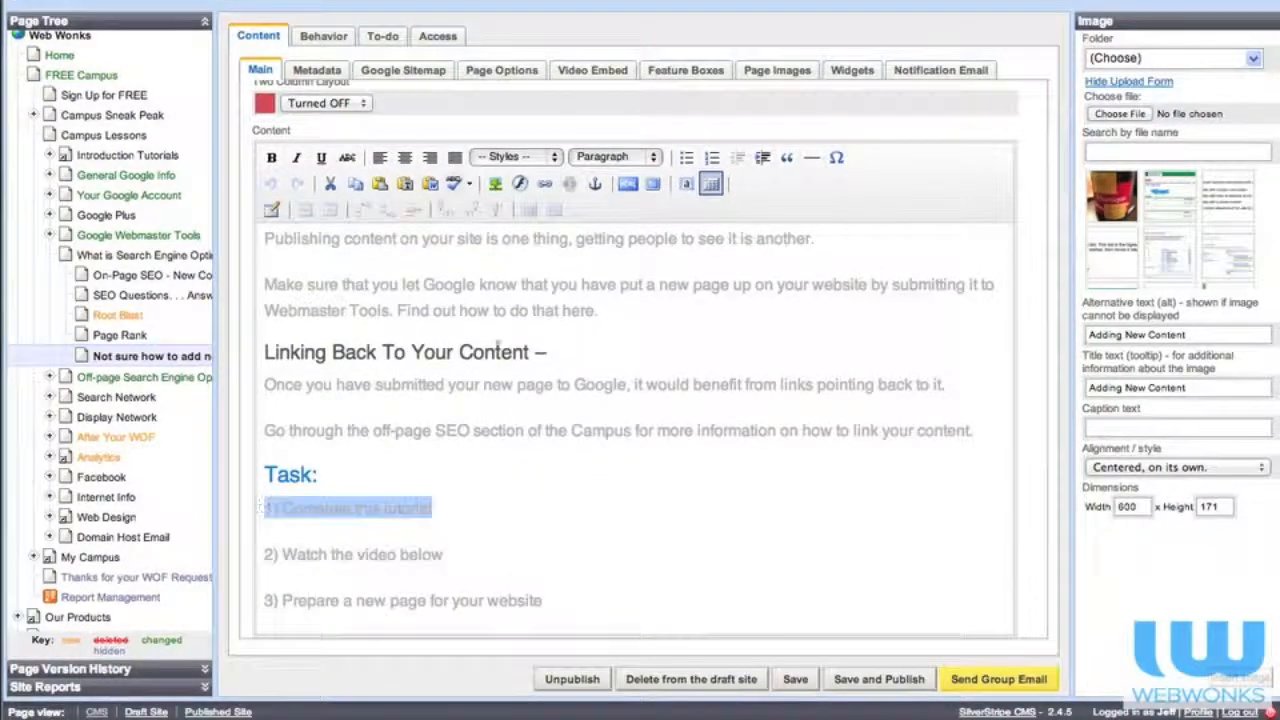
left_click(547, 187)
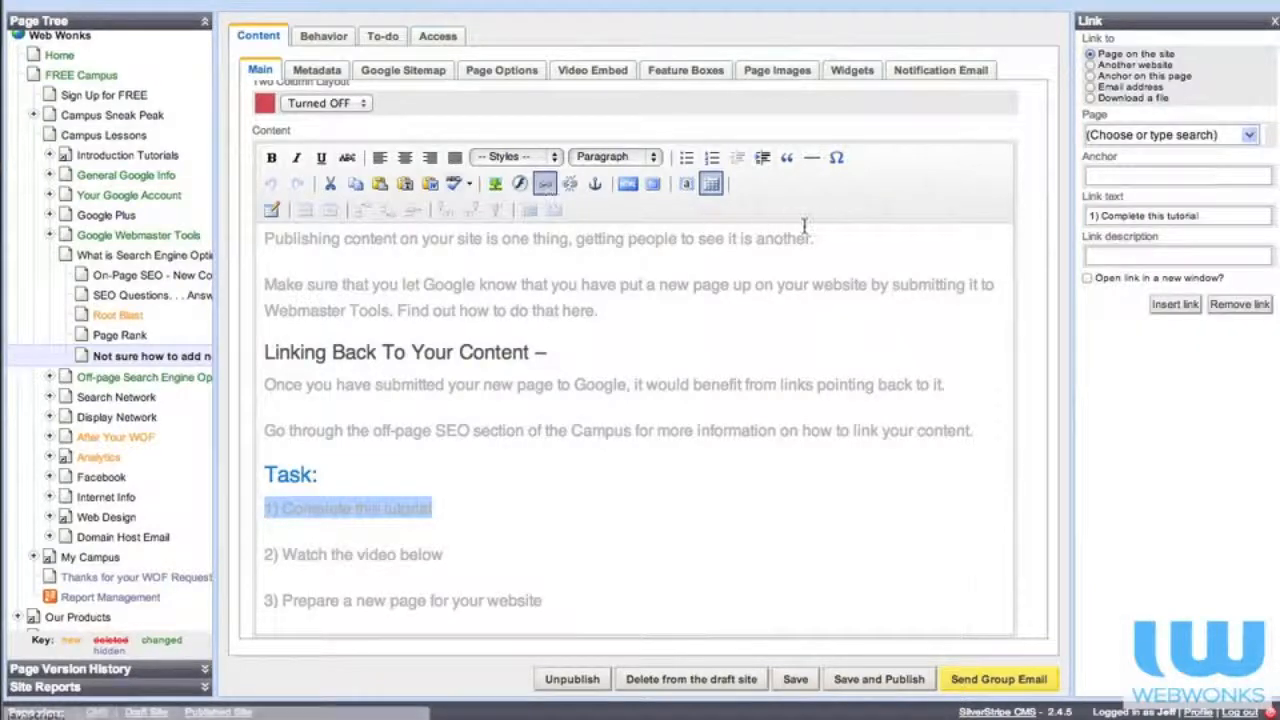
left_click(1249, 134)
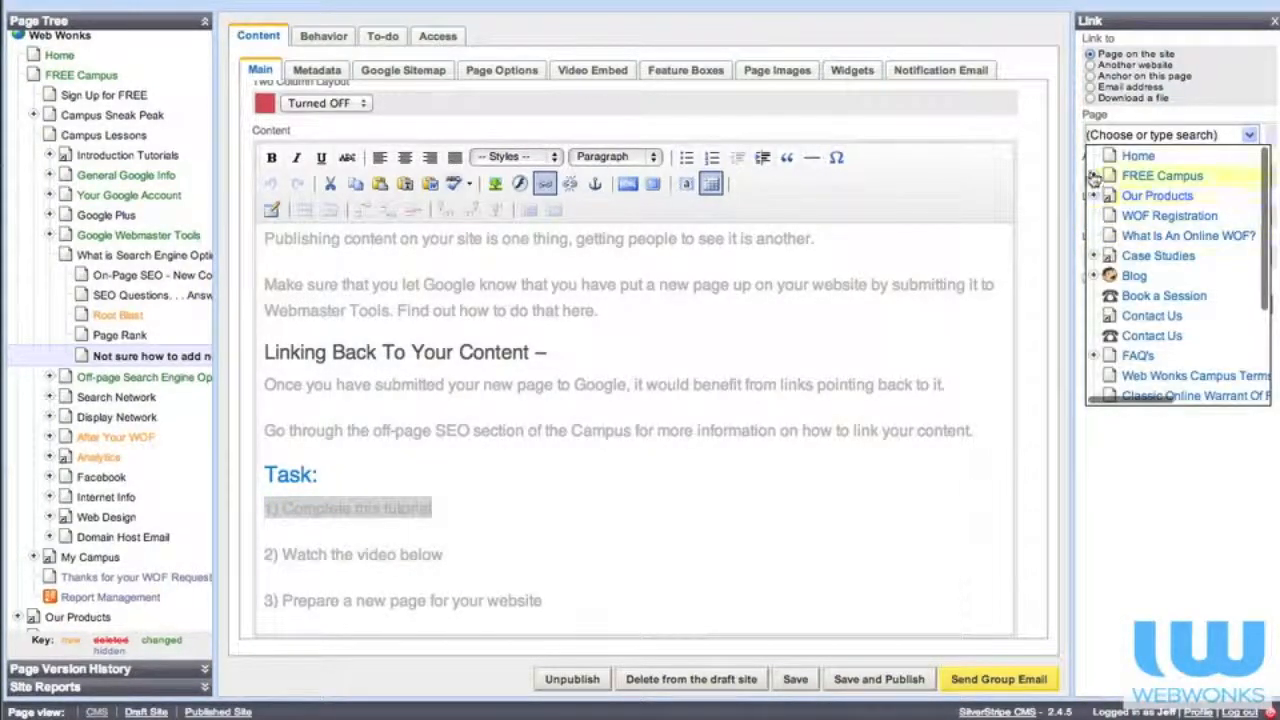
left_click(1094, 176)
left_click(1110, 235)
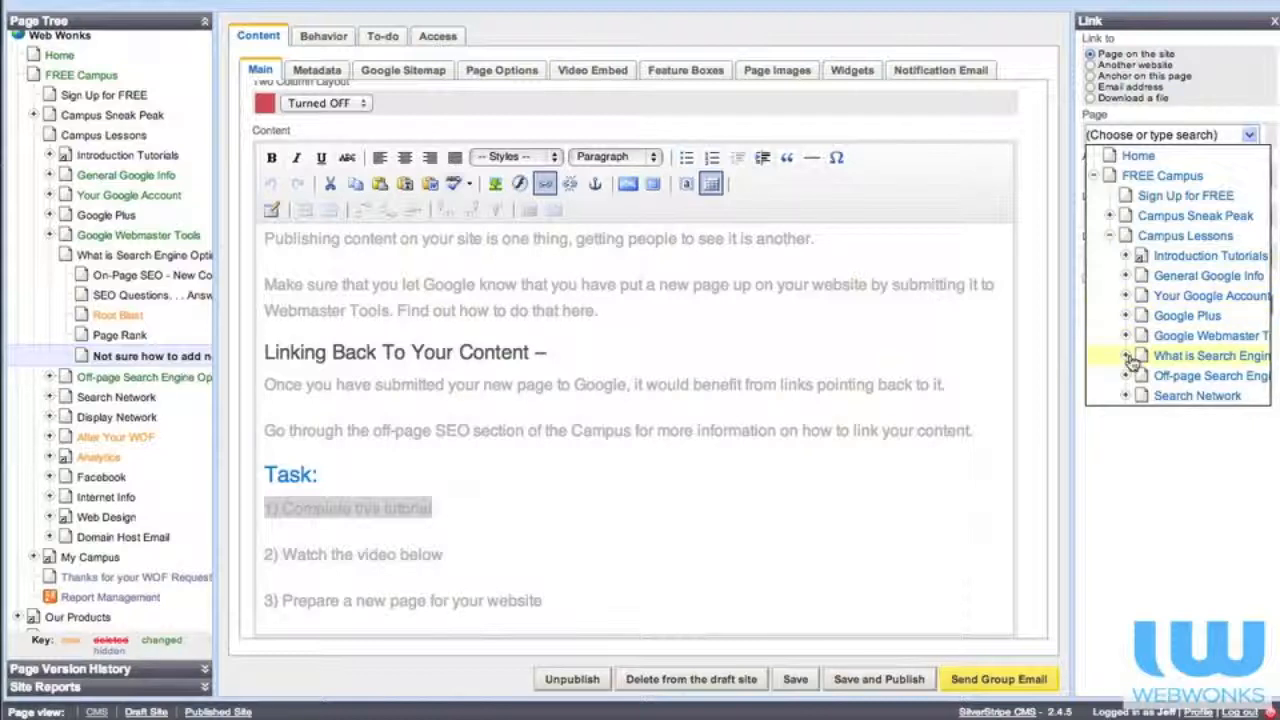
left_click(1127, 358)
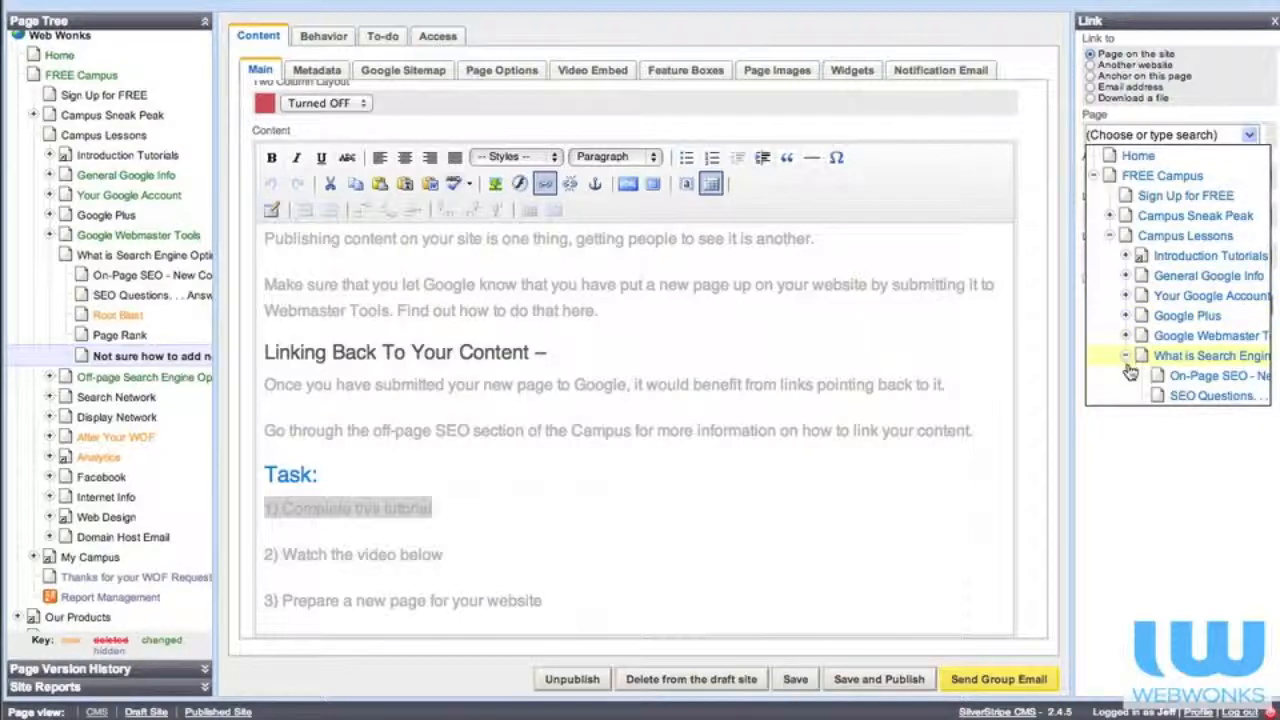
left_click(1176, 378)
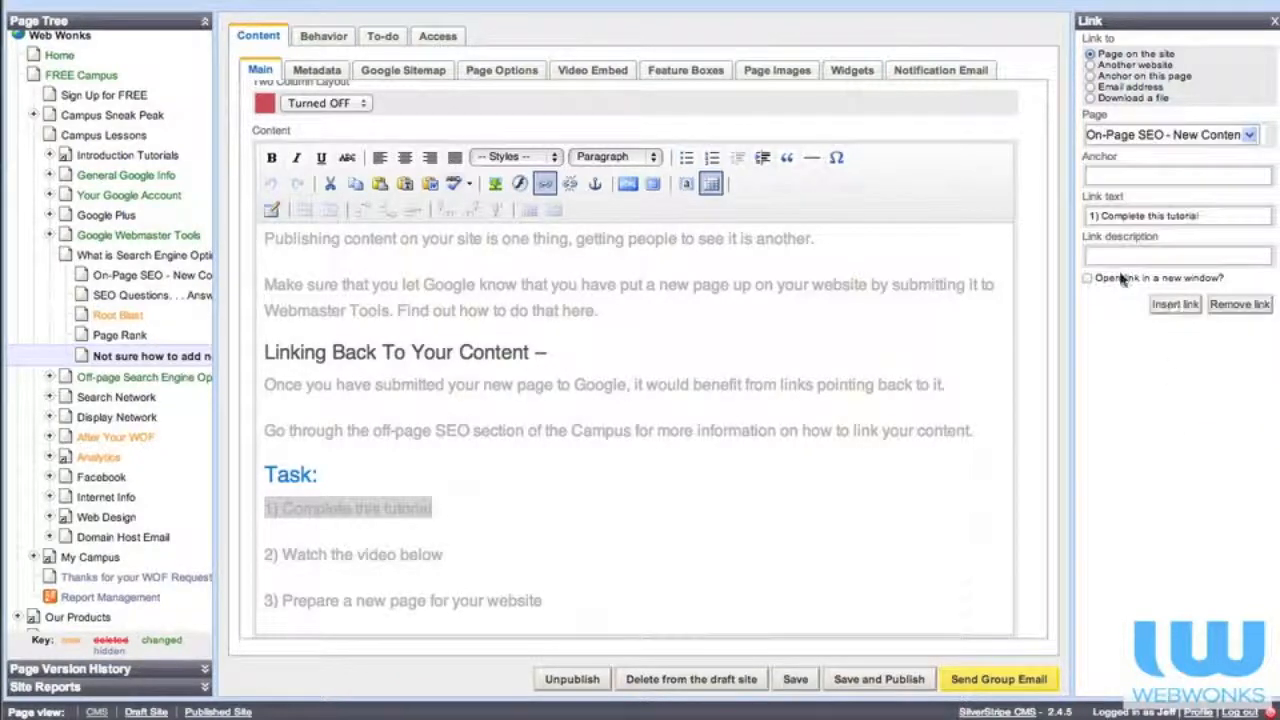
left_click(1172, 308)
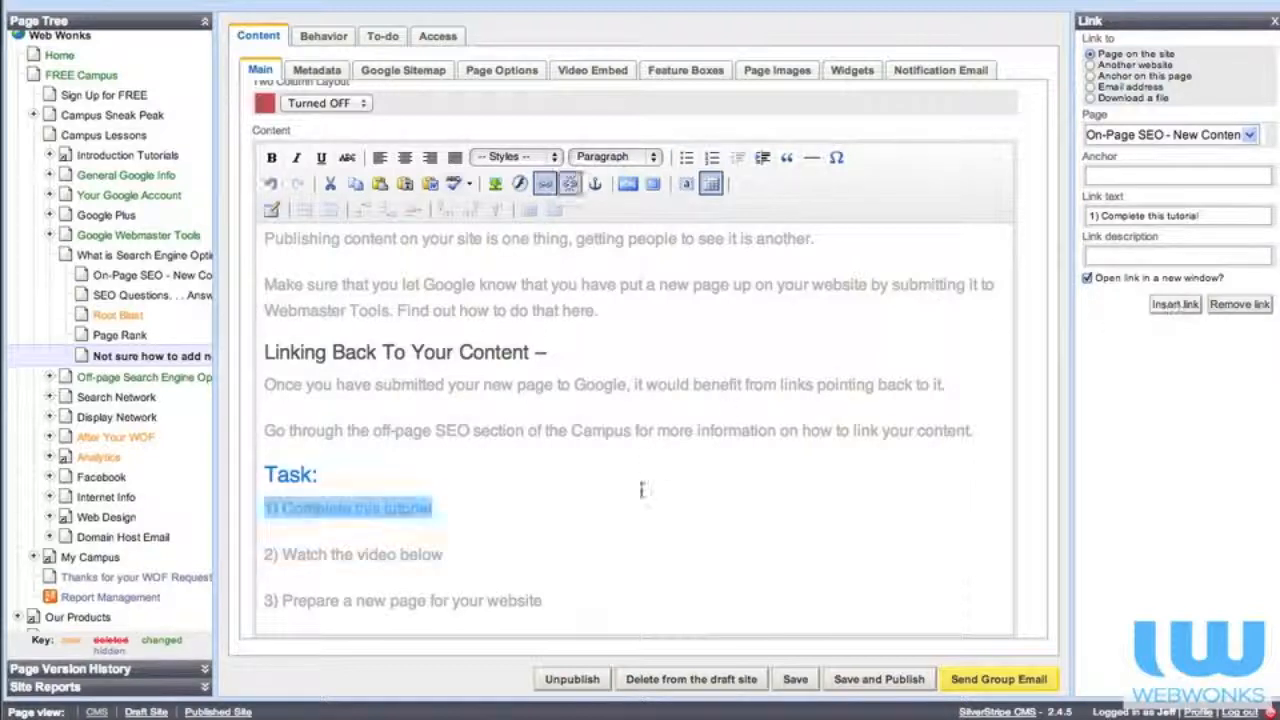
Save and publish the page, and reload its live version to check the Task section.
left_click(850, 679)
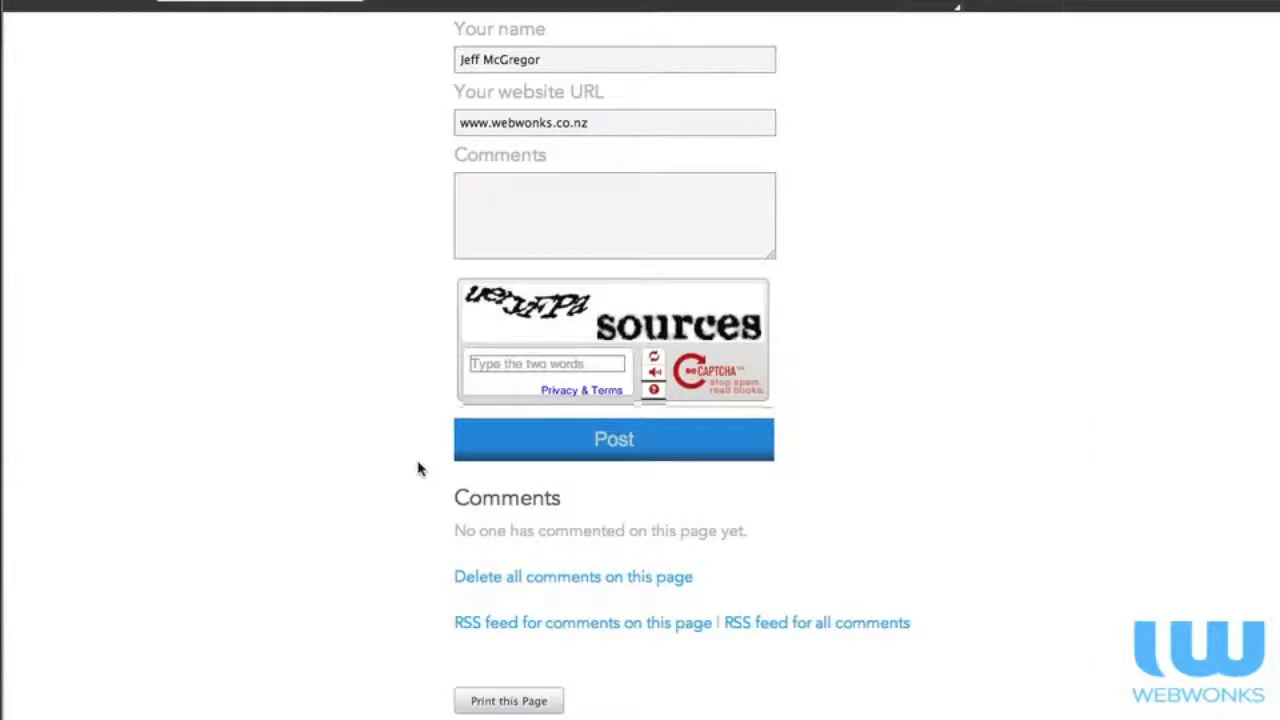
key("super+r")
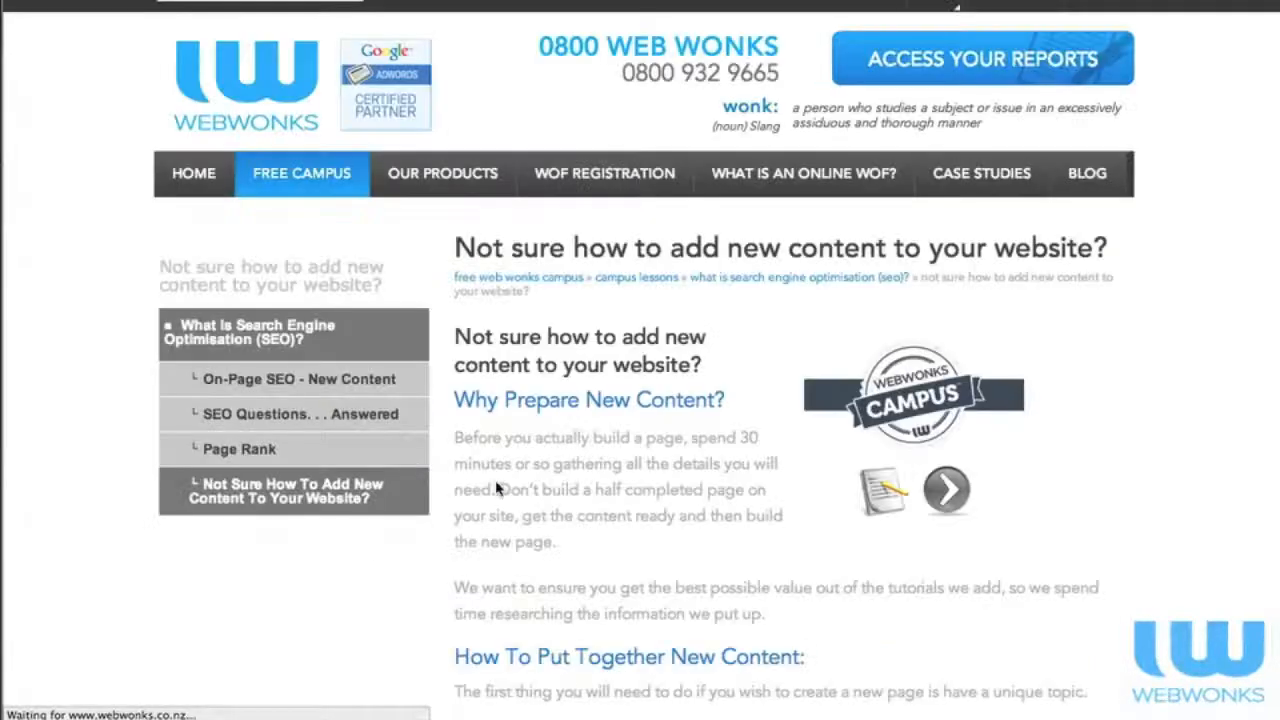
scroll(585, 495, "down", 15)
scroll(580, 505, "up", 3)
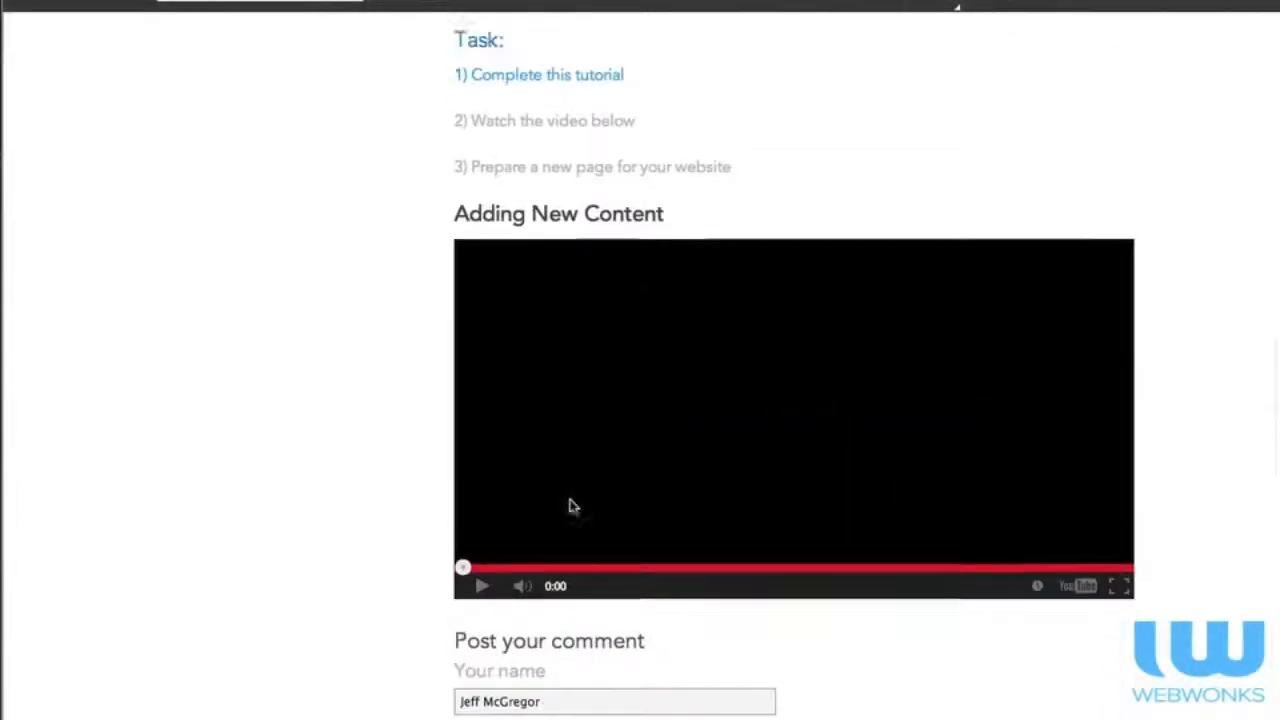
Follow the "Complete this tutorial" link on the live page and look through the On-Page SEO - New Content page.
left_click(601, 147)
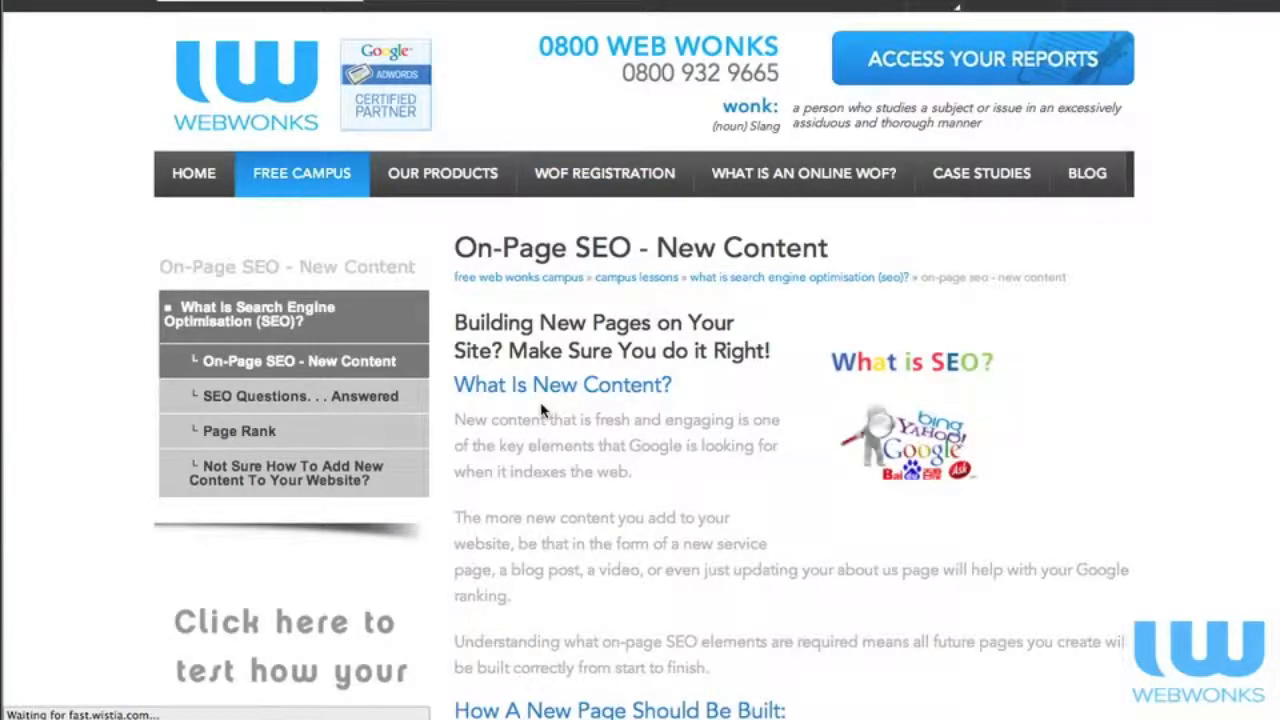
scroll(540, 410, "down", 3)
scroll(540, 410, "down", 2)
scroll(540, 410, "up", 5)
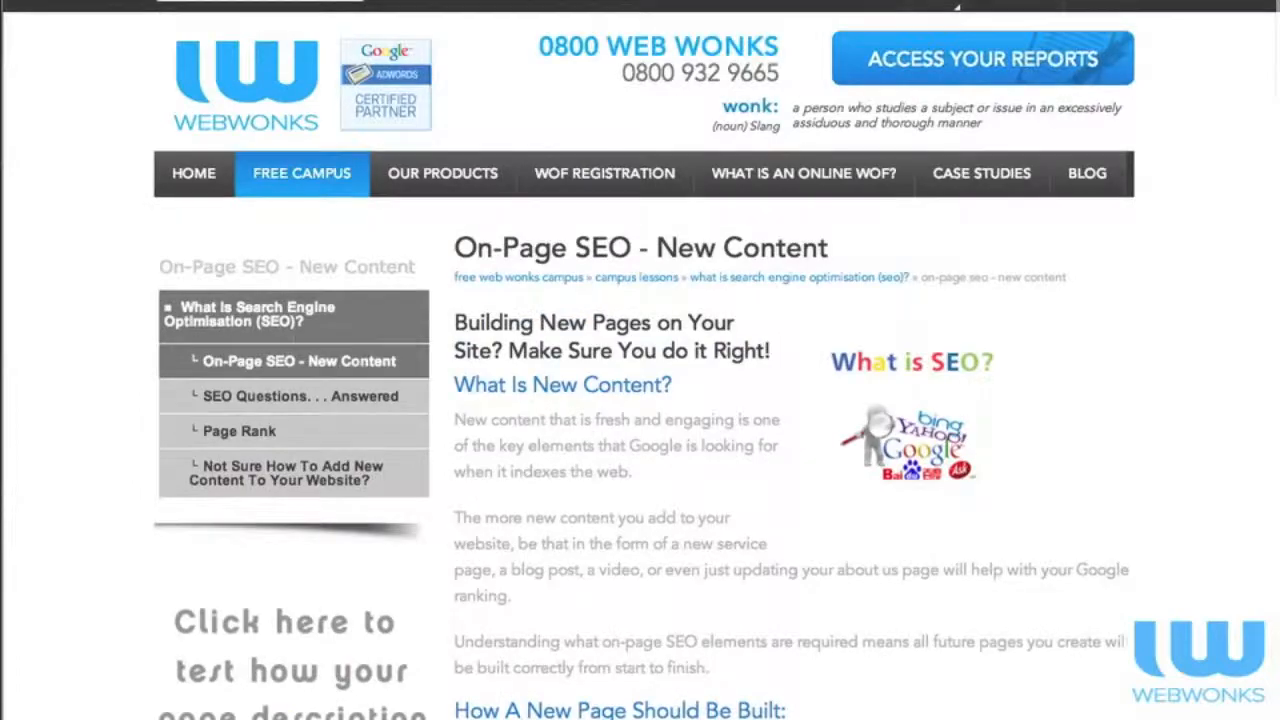
scroll(640, 450, "down", 10)
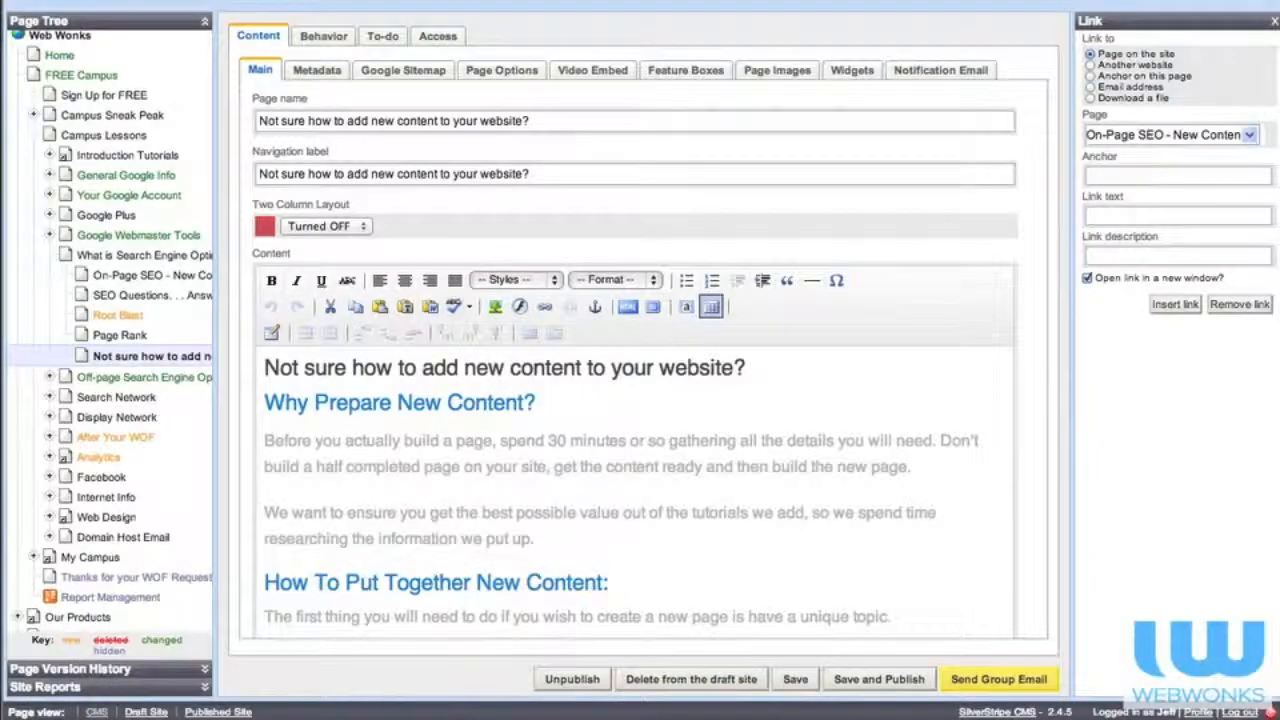